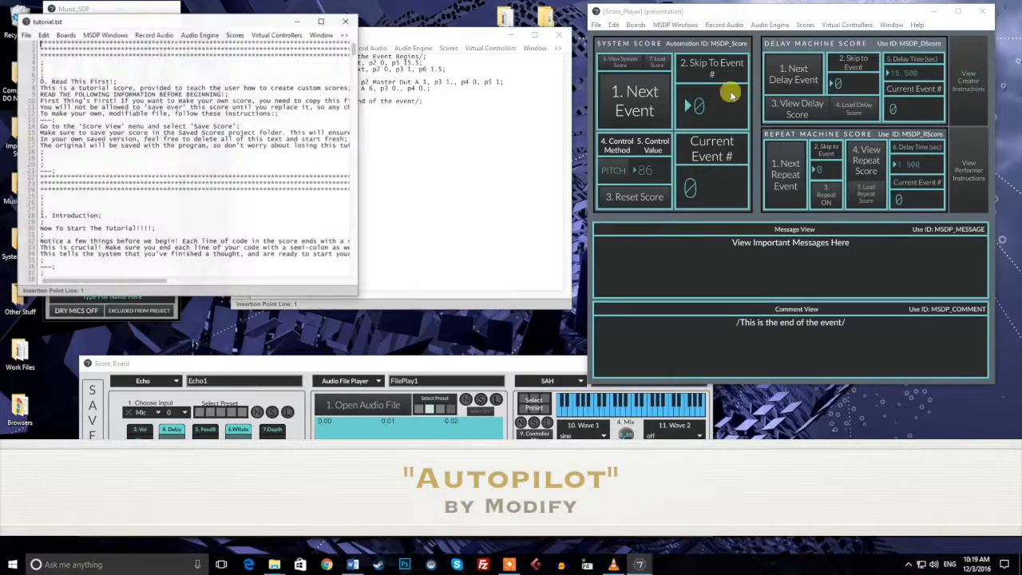
Read through the tutorial.txt score instructions and close them.
{"action": "left_click_drag", "start_coordinate": [254, 31], "coordinate": [288, 35]}
{"action": "scroll", "coordinate": [296, 132], "scroll_direction": "down", "scroll_amount": 4}
{"action": "scroll", "coordinate": [295, 132], "scroll_direction": "down", "scroll_amount": 3}
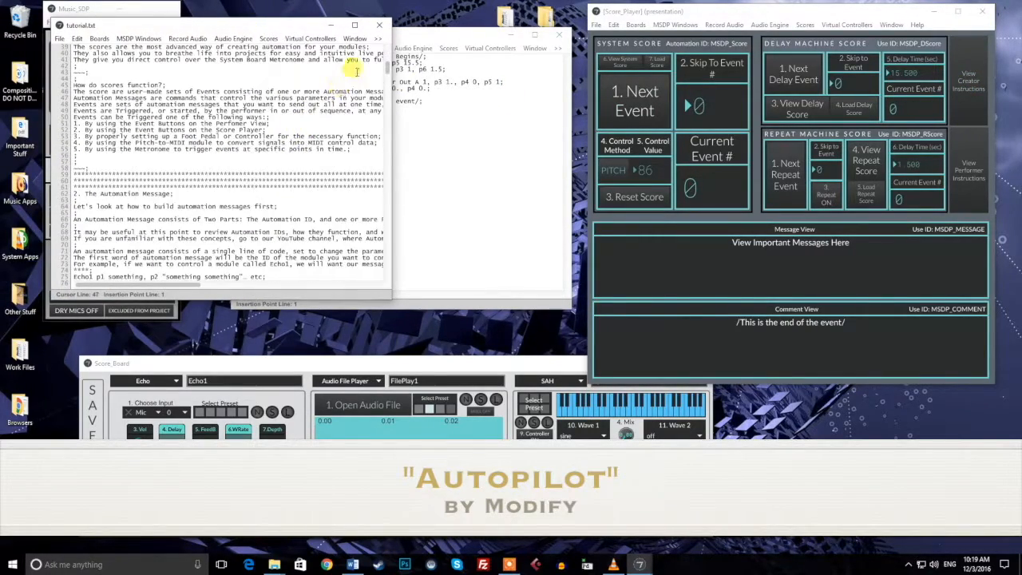
{"action": "left_click", "coordinate": [380, 25]}
Open the performer instructions for interacting with scores, review them and close them.
{"action": "left_click", "coordinate": [970, 179]}
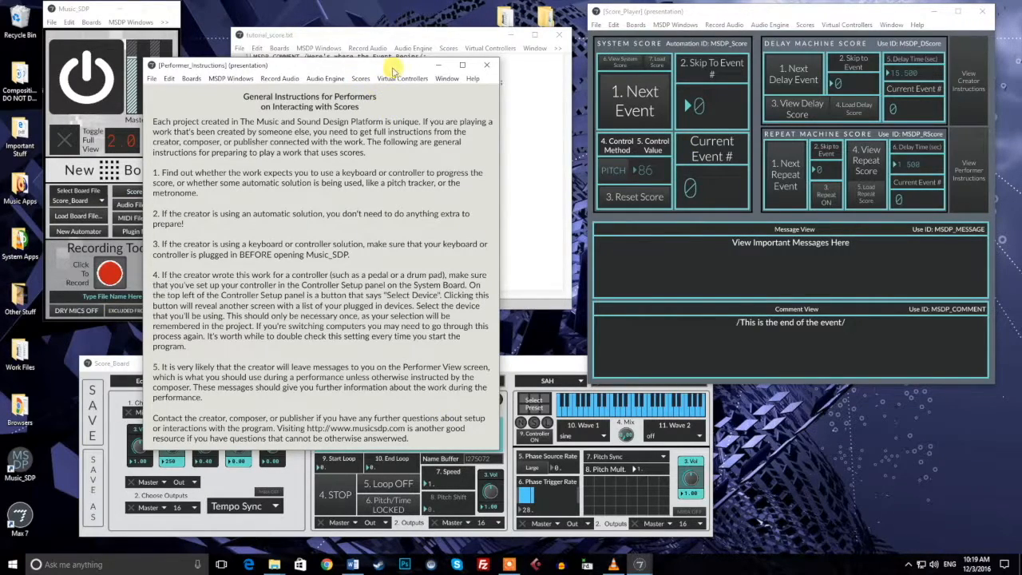
{"action": "left_click_drag", "start_coordinate": [392, 67], "coordinate": [419, 66]}
{"action": "left_click", "coordinate": [508, 64]}
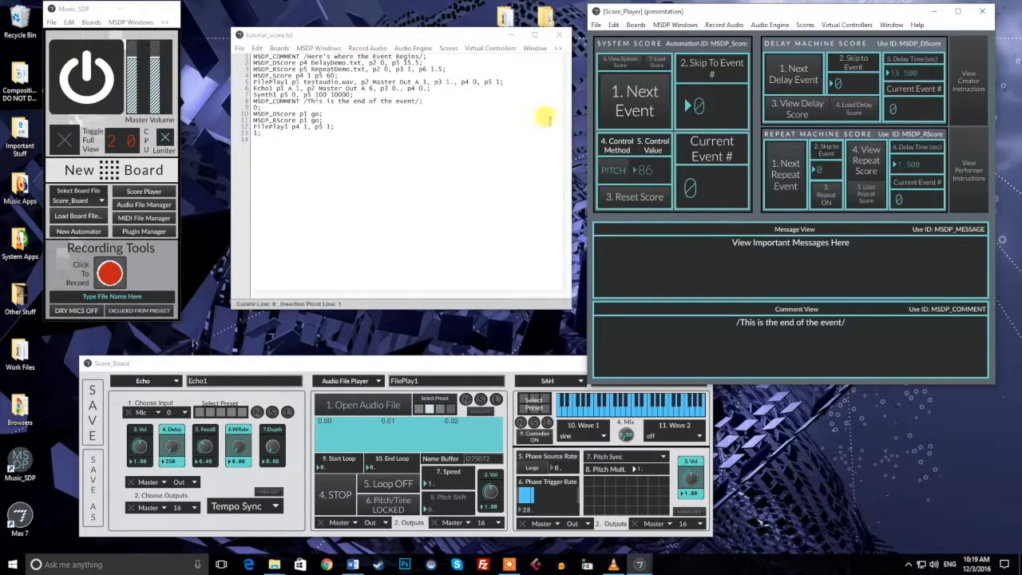
View the texts of the system score, the delay score and the repeat score, and close the delay and repeat texts.
{"action": "left_click", "coordinate": [615, 70]}
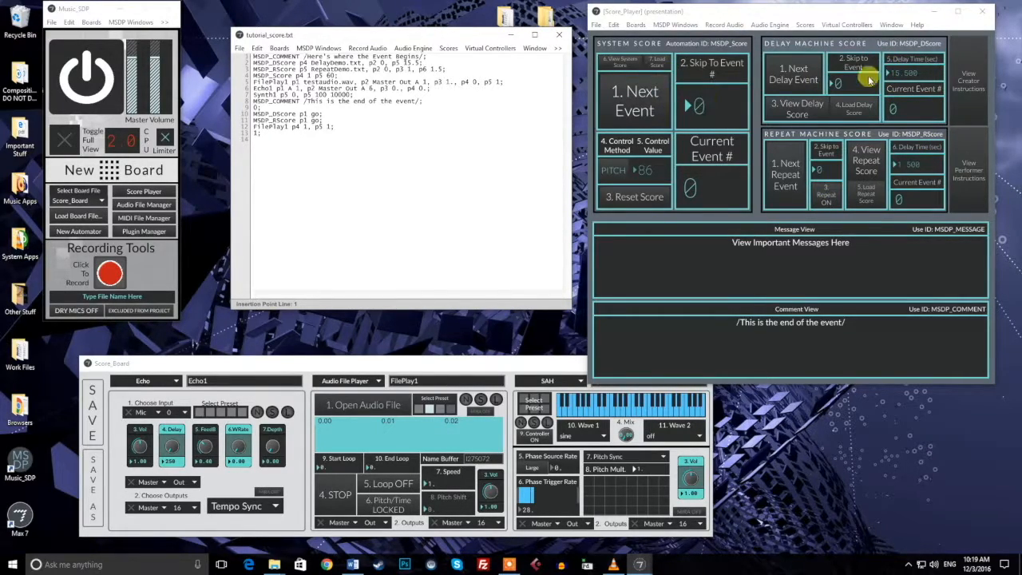
{"action": "left_click", "coordinate": [797, 114]}
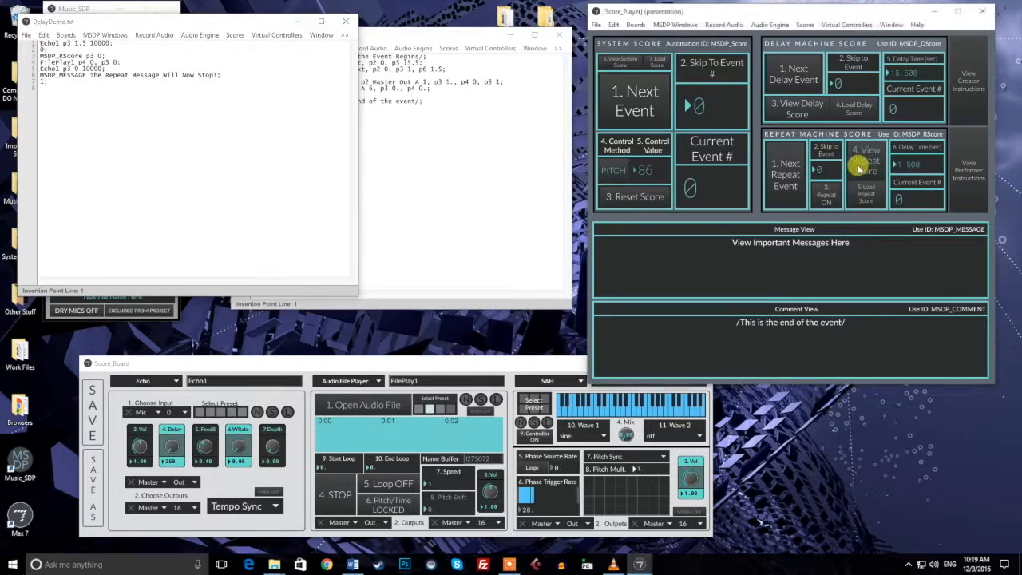
{"action": "left_click", "coordinate": [861, 163]}
{"action": "left_click", "coordinate": [357, 36]}
{"action": "left_click", "coordinate": [346, 22]}
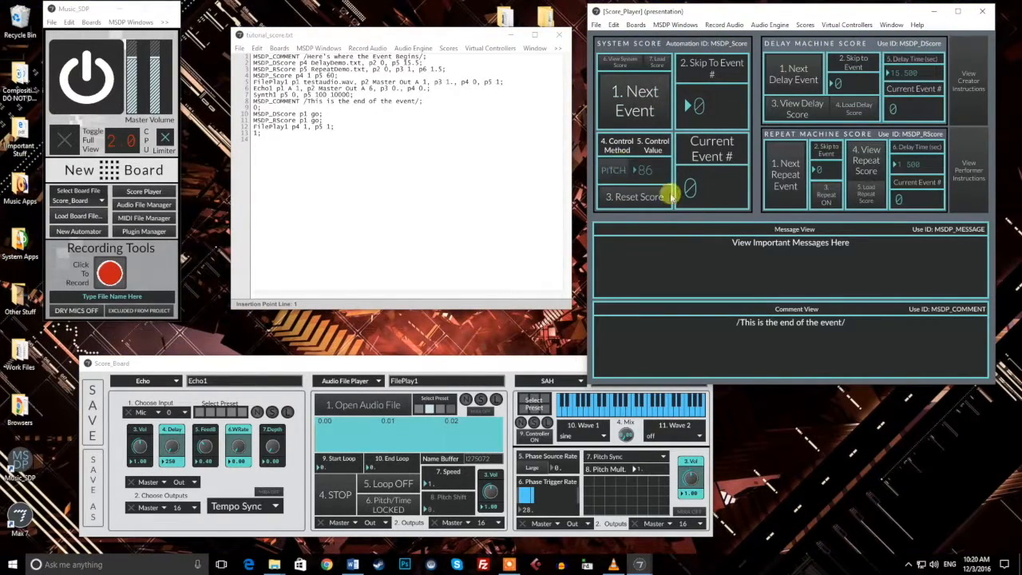
Bring up the system score's text once more for review and close it.
{"action": "left_click", "coordinate": [623, 62]}
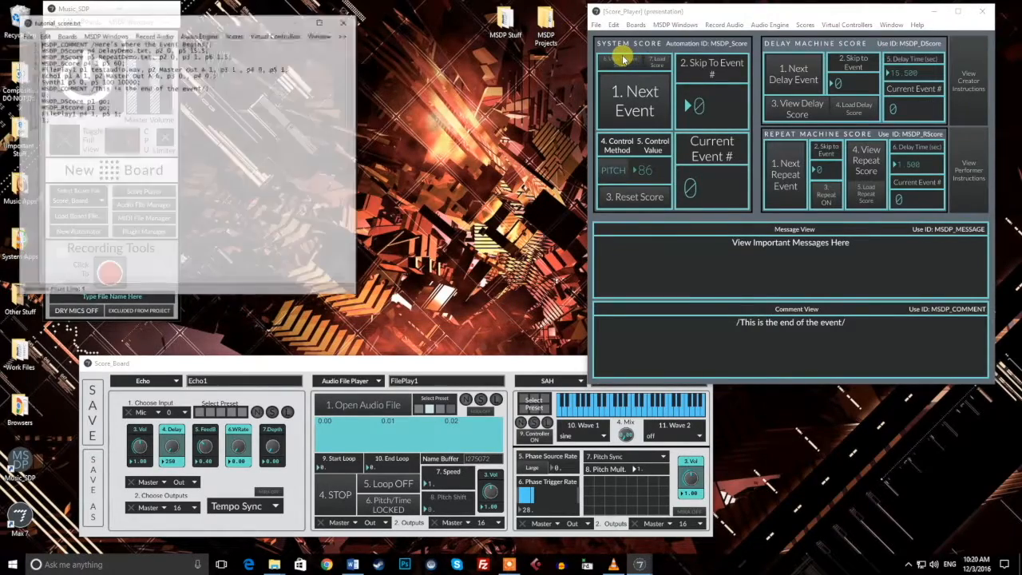
{"action": "left_click_drag", "start_coordinate": [237, 22], "coordinate": [360, 26]}
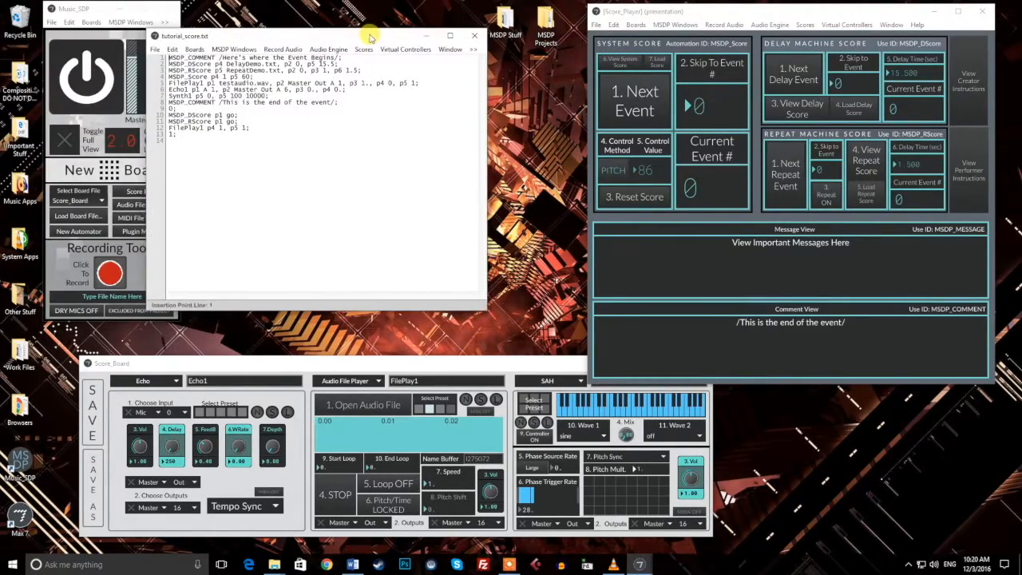
{"action": "left_click", "coordinate": [469, 26]}
Load tutorial_score from the Saved Scores folder as the system score.
{"action": "left_click", "coordinate": [657, 62]}
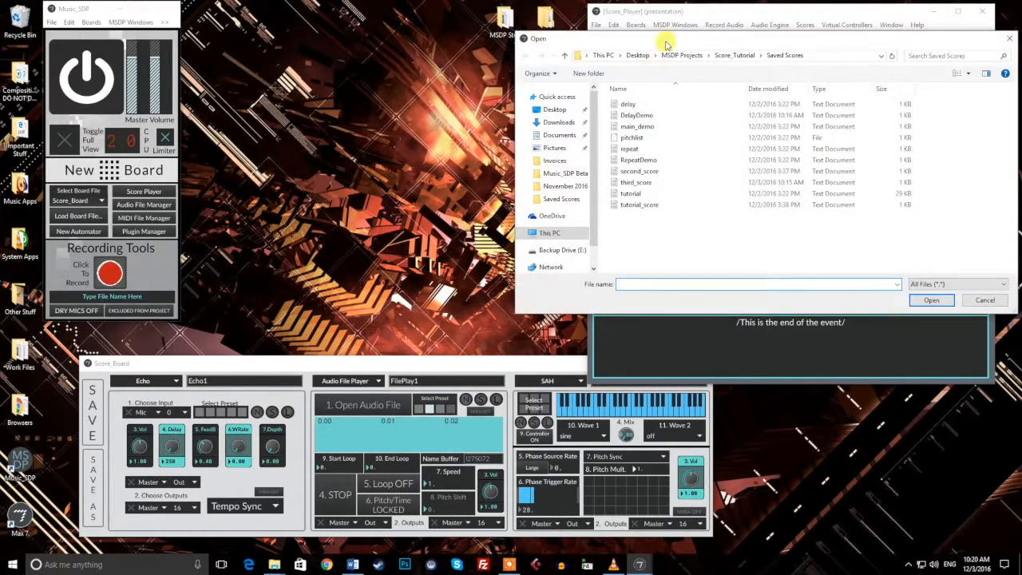
{"action": "left_click_drag", "start_coordinate": [625, 40], "coordinate": [457, 42]}
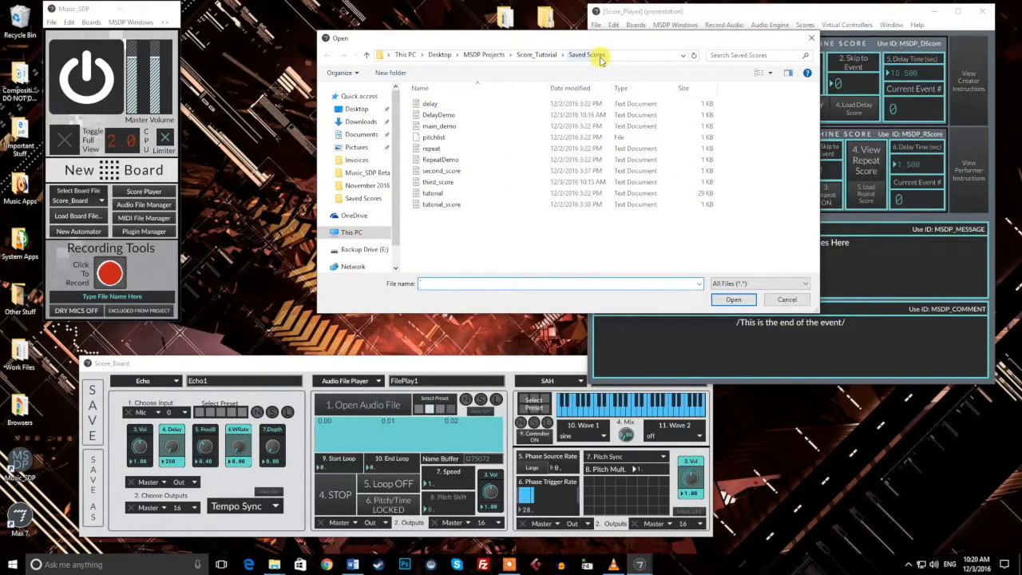
{"action": "double_click", "coordinate": [433, 194]}
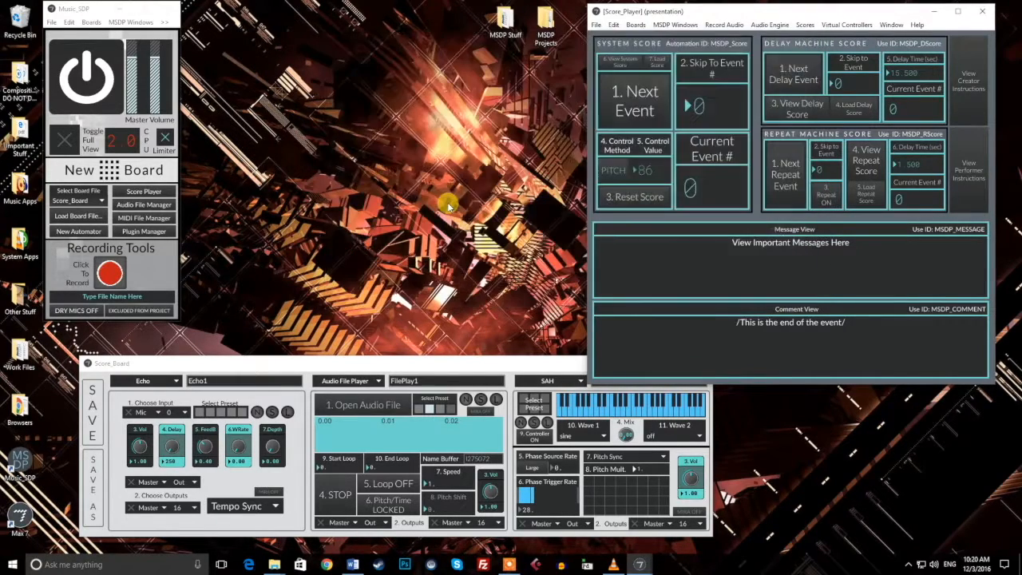
Trigger the system score's next event twice and try to skip directly to event 1.
{"action": "left_click", "coordinate": [653, 114]}
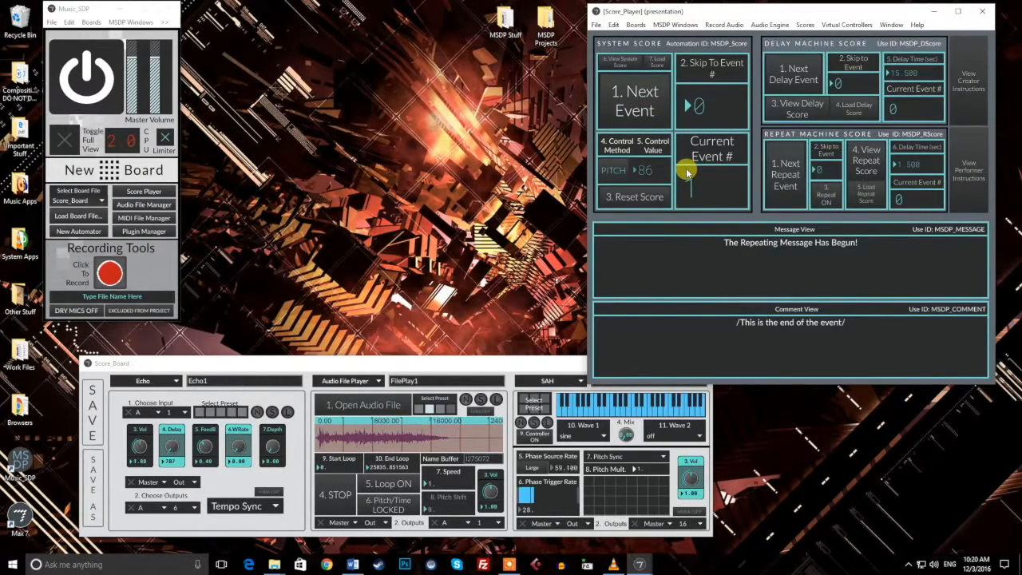
{"action": "left_click", "coordinate": [635, 109]}
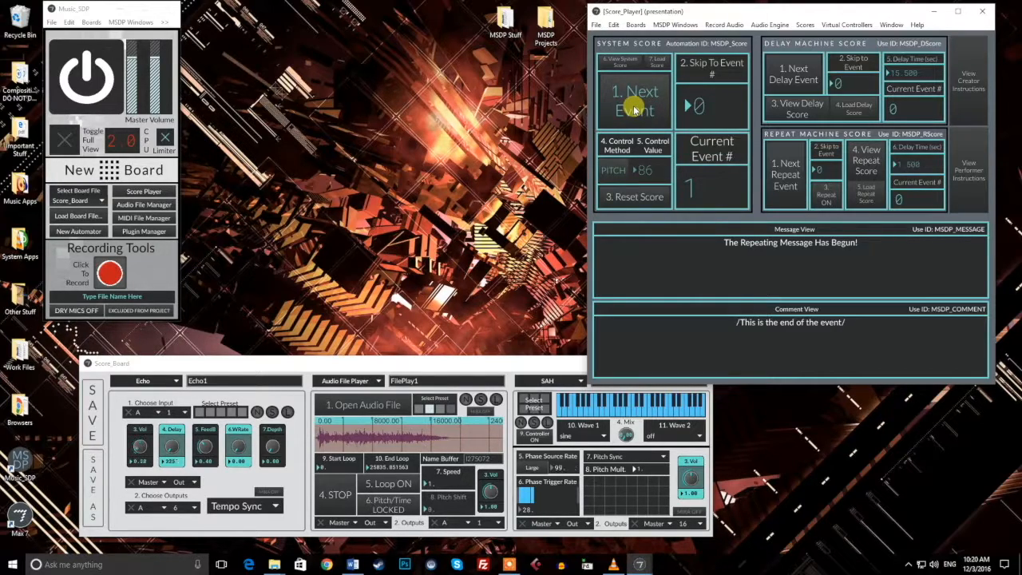
{"action": "left_click", "coordinate": [825, 206]}
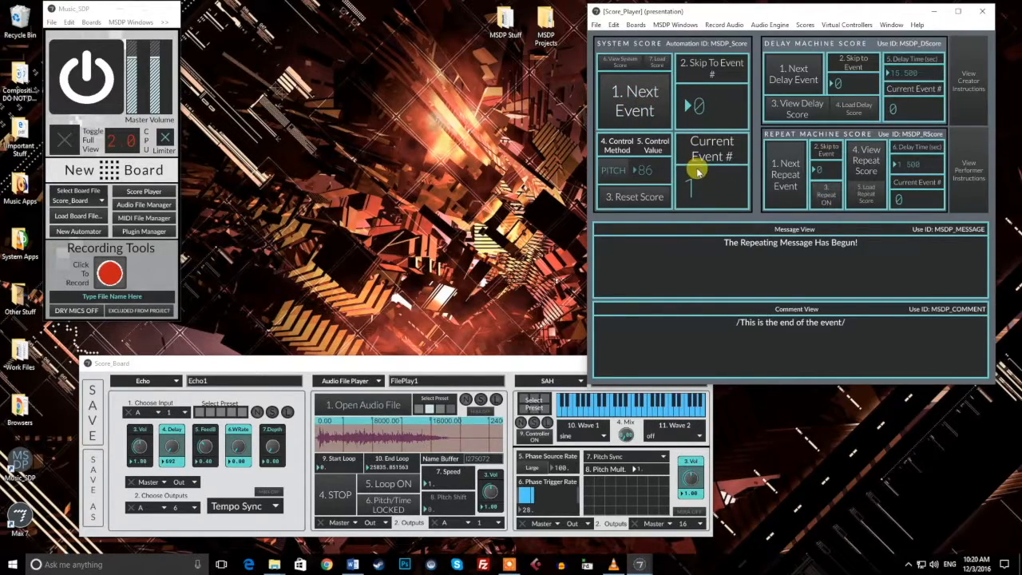
{"action": "left_click", "coordinate": [706, 120]}
{"action": "type", "text": "1"}
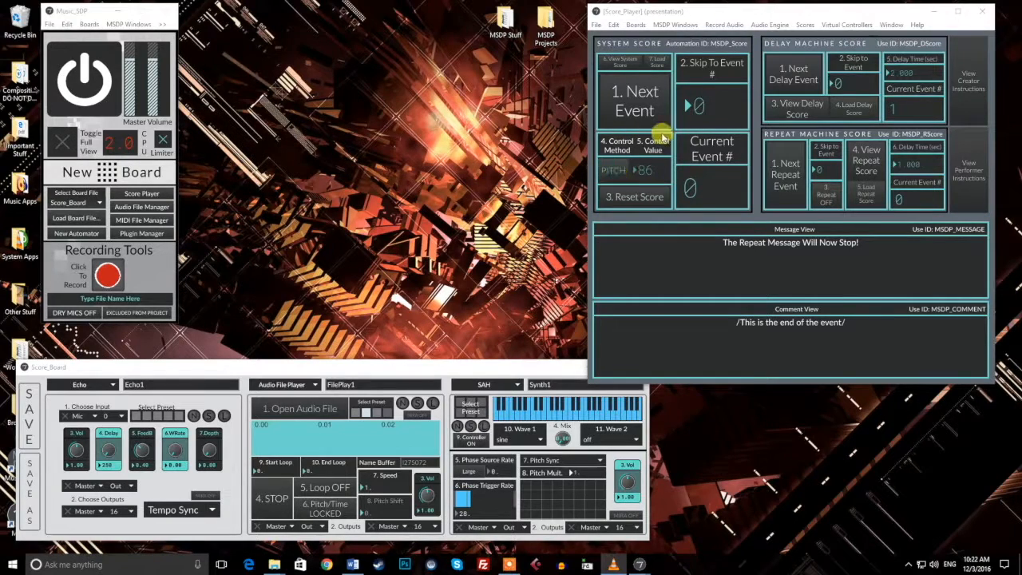
Open the virtual drum pads and place their window beside the Score Player.
{"action": "left_click", "coordinate": [617, 168]}
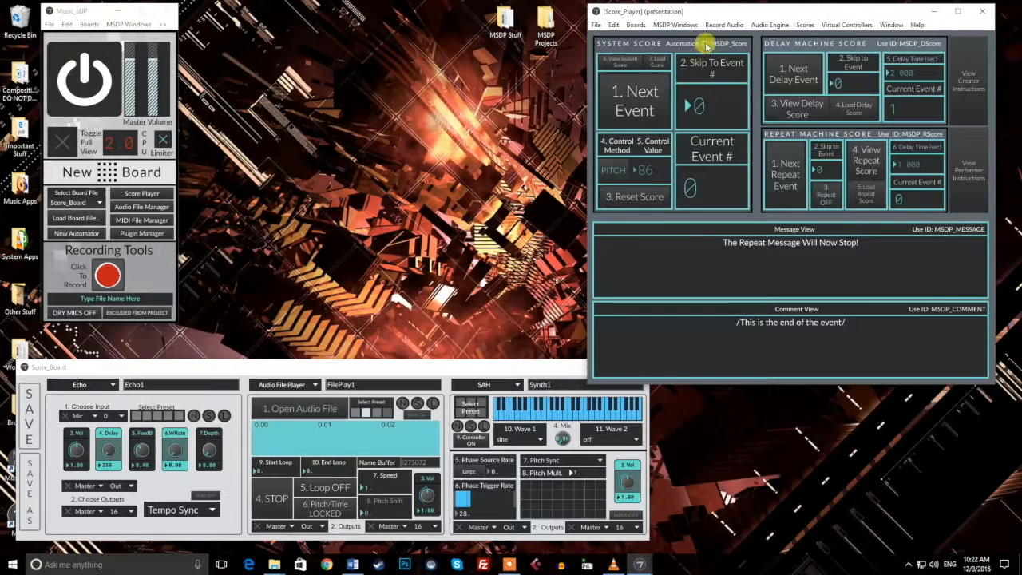
{"action": "left_click", "coordinate": [851, 26]}
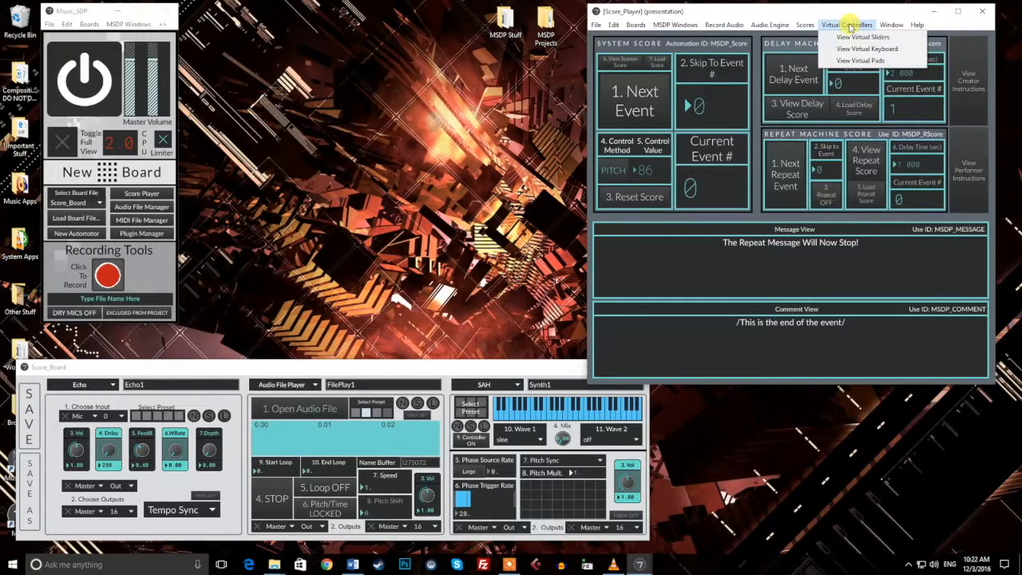
{"action": "left_click", "coordinate": [860, 61]}
{"action": "left_click_drag", "start_coordinate": [270, 19], "coordinate": [452, 13]}
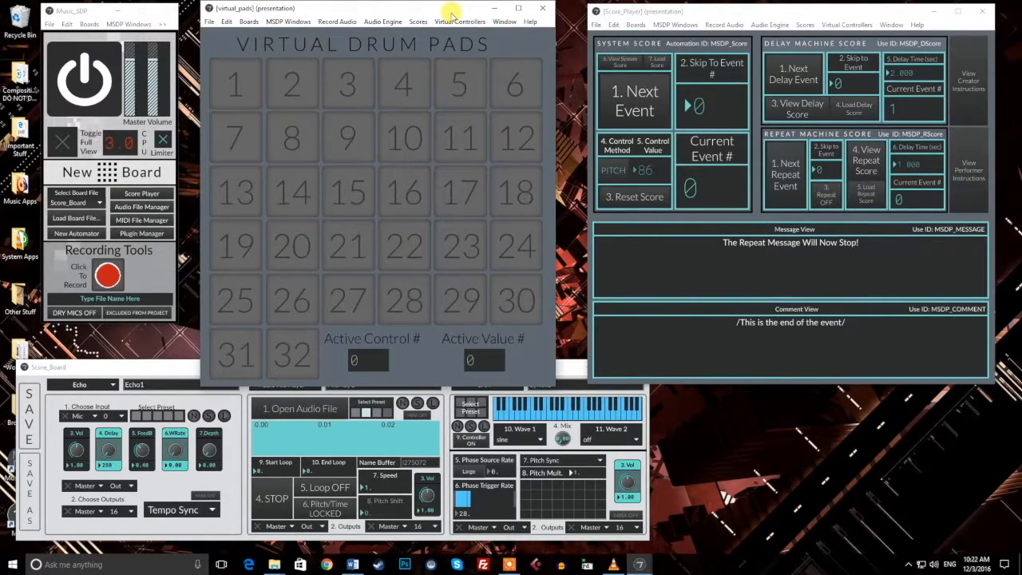
Test the virtual drum pads by playing pads 12, 18, 17, 10, 15, 14 and 8.
{"action": "left_click", "coordinate": [519, 139]}
{"action": "left_click", "coordinate": [516, 181]}
{"action": "left_click", "coordinate": [459, 187]}
{"action": "left_click", "coordinate": [407, 143]}
{"action": "left_click", "coordinate": [345, 188]}
{"action": "left_click", "coordinate": [300, 192]}
{"action": "left_click", "coordinate": [299, 151]}
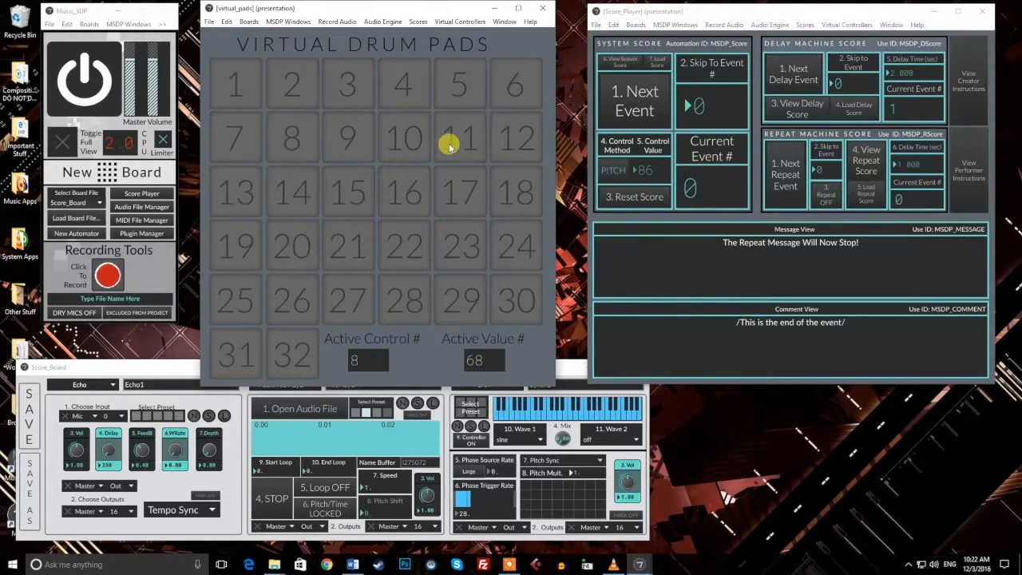
Set the system score's control method to CTRL with control value 1 and test it with drum pads 4 and 1.
{"action": "left_click", "coordinate": [607, 174]}
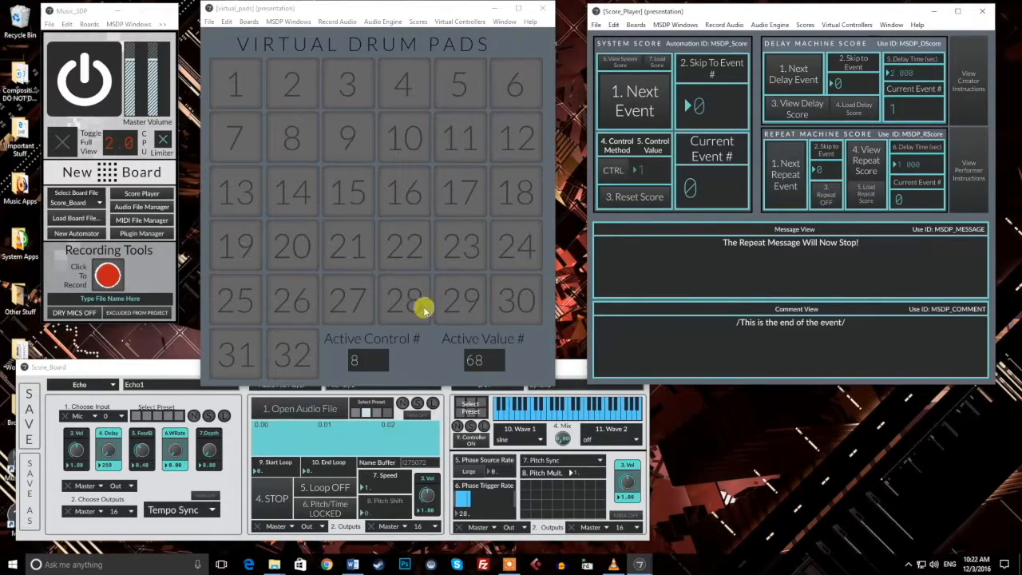
{"action": "left_click", "coordinate": [392, 80]}
{"action": "left_click", "coordinate": [608, 174]}
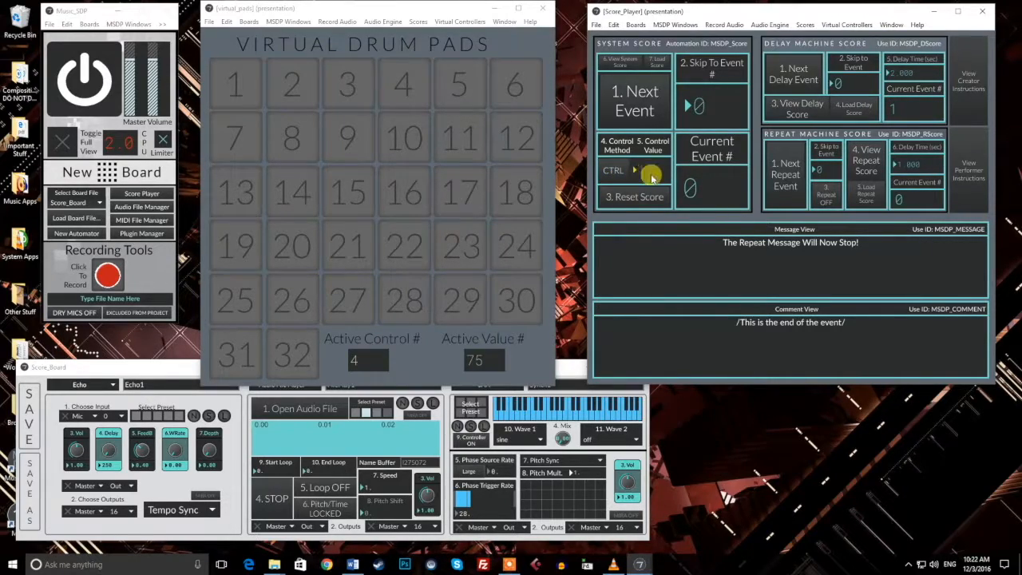
{"action": "left_click", "coordinate": [362, 41]}
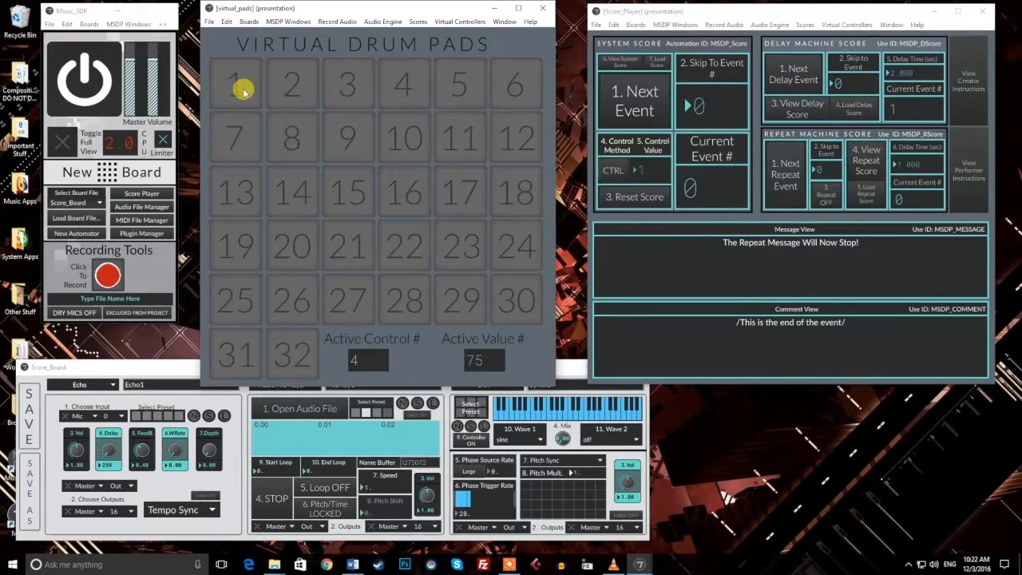
{"action": "left_click", "coordinate": [243, 90]}
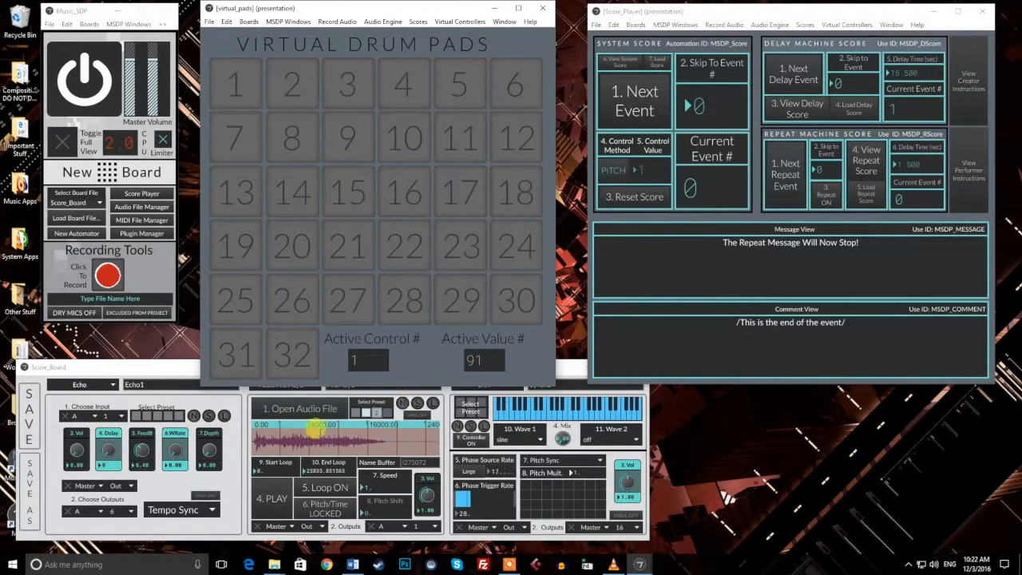
Play a series of other virtual drum pads, from pad 3 through pads in the teens and twenties.
{"action": "left_click", "coordinate": [353, 91]}
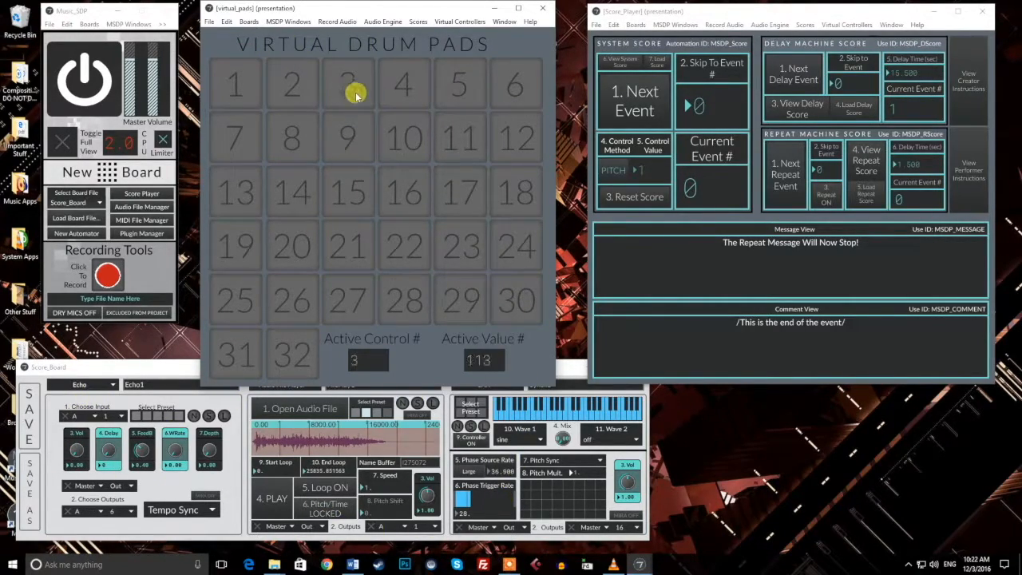
{"action": "left_click", "coordinate": [383, 139]}
{"action": "left_click", "coordinate": [359, 153]}
{"action": "left_click", "coordinate": [385, 193]}
{"action": "left_click", "coordinate": [400, 232]}
{"action": "left_click", "coordinate": [456, 207]}
{"action": "left_click", "coordinate": [479, 246]}
{"action": "left_click", "coordinate": [458, 210]}
{"action": "left_click", "coordinate": [408, 245]}
{"action": "left_click", "coordinate": [445, 206]}
{"action": "left_click", "coordinate": [498, 188]}
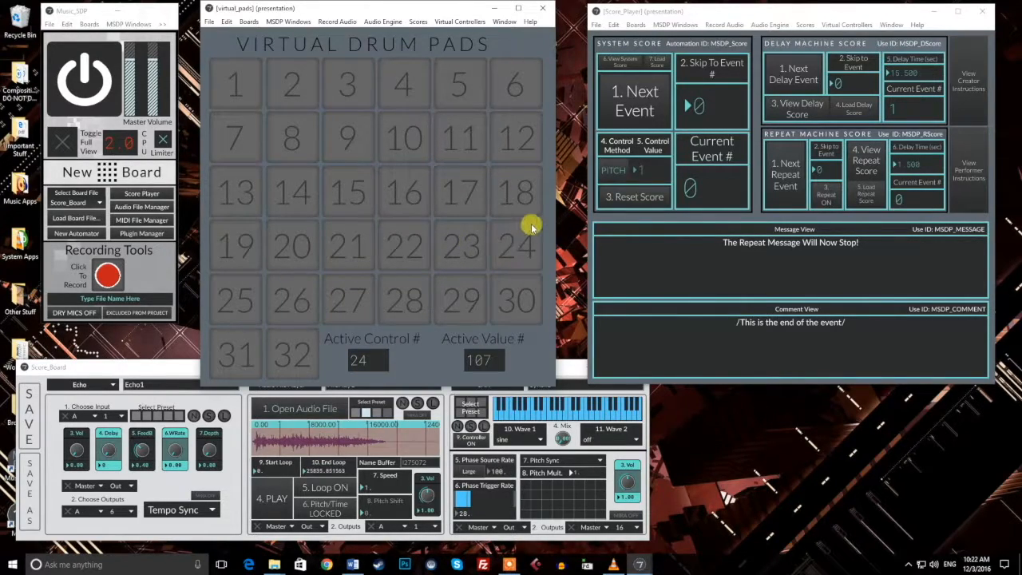
Set the control method to CTRL with control value 0 and trigger the next event with drum pad 16.
{"action": "left_click", "coordinate": [613, 170]}
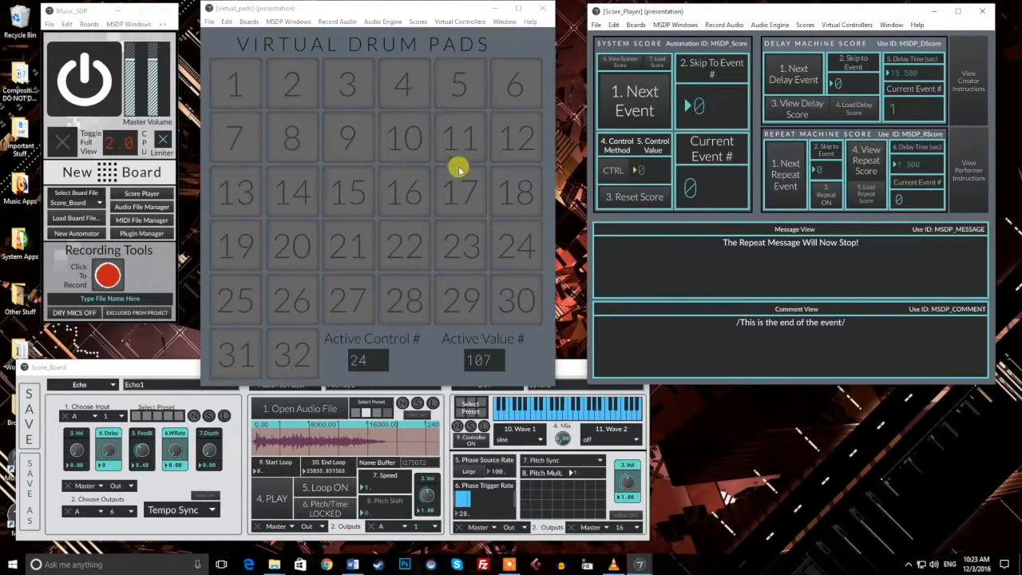
{"action": "left_click", "coordinate": [405, 184]}
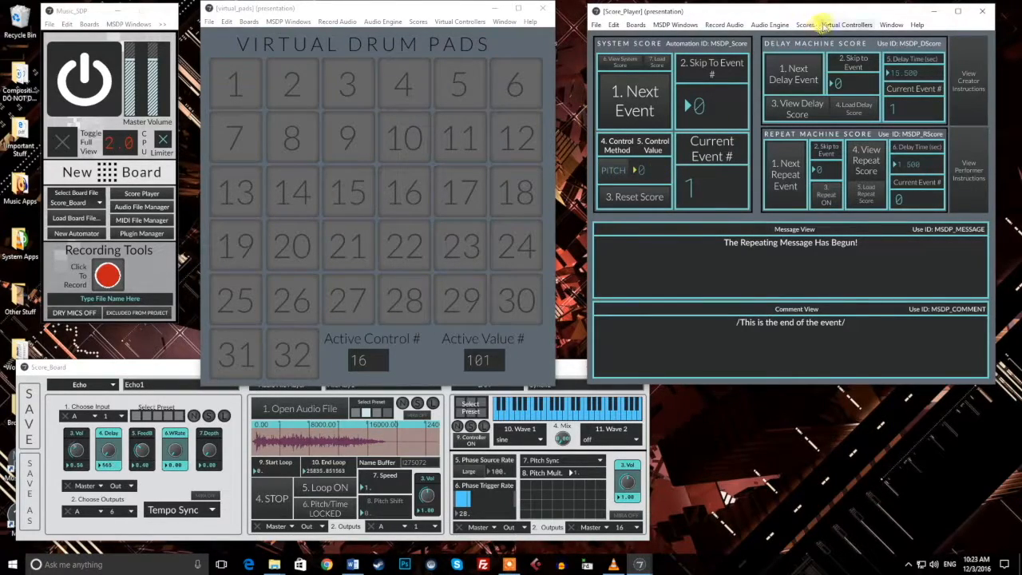
Open the virtual keyboard for controlling the score.
{"action": "left_click", "coordinate": [851, 25]}
{"action": "left_click", "coordinate": [868, 48]}
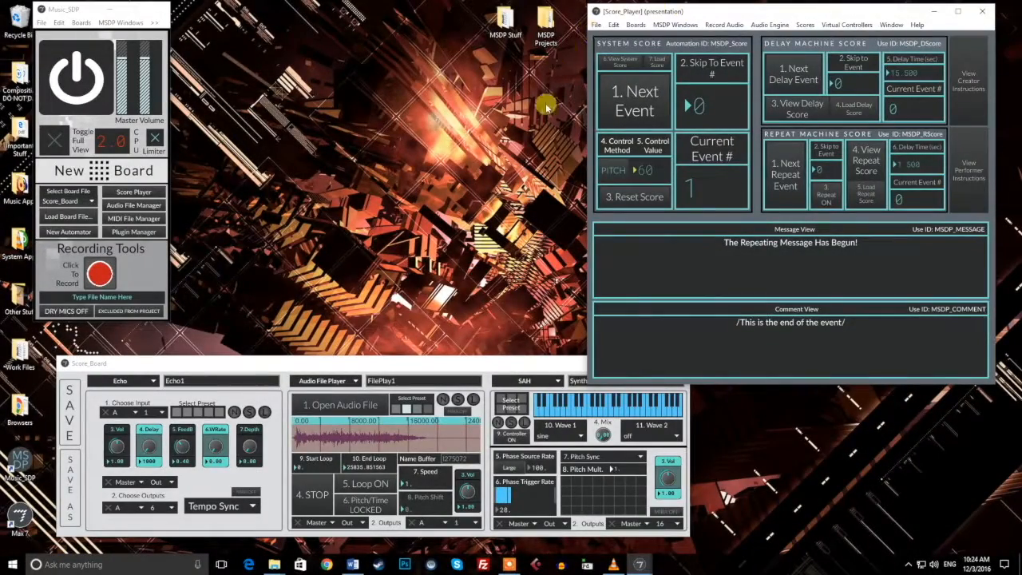
Open the system score's text and save a copy as Score_Demo.txt in the Saved Scores folder.
{"action": "left_click", "coordinate": [626, 61]}
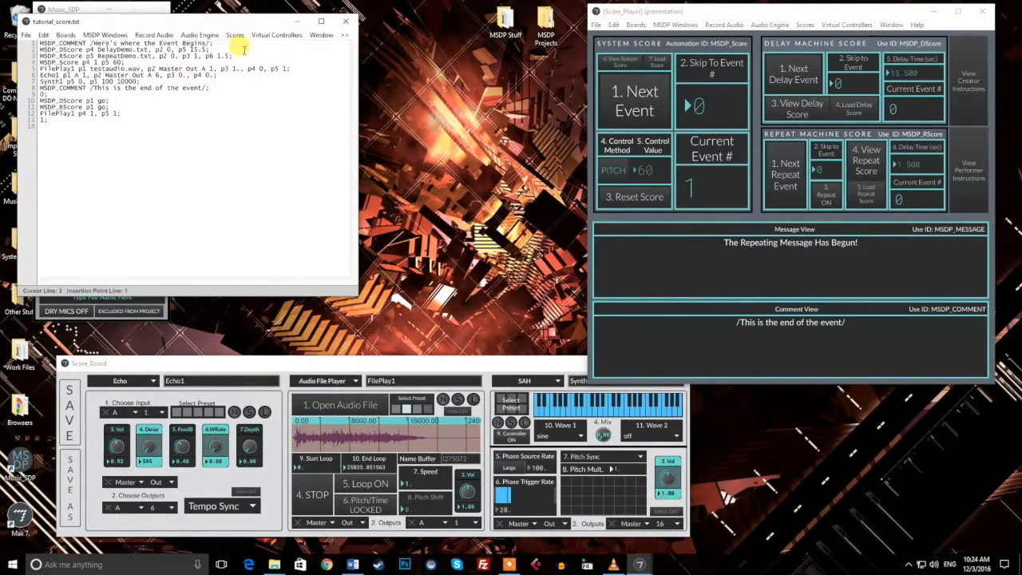
{"action": "left_click_drag", "start_coordinate": [189, 27], "coordinate": [359, 48]}
{"action": "left_click", "coordinate": [615, 68]}
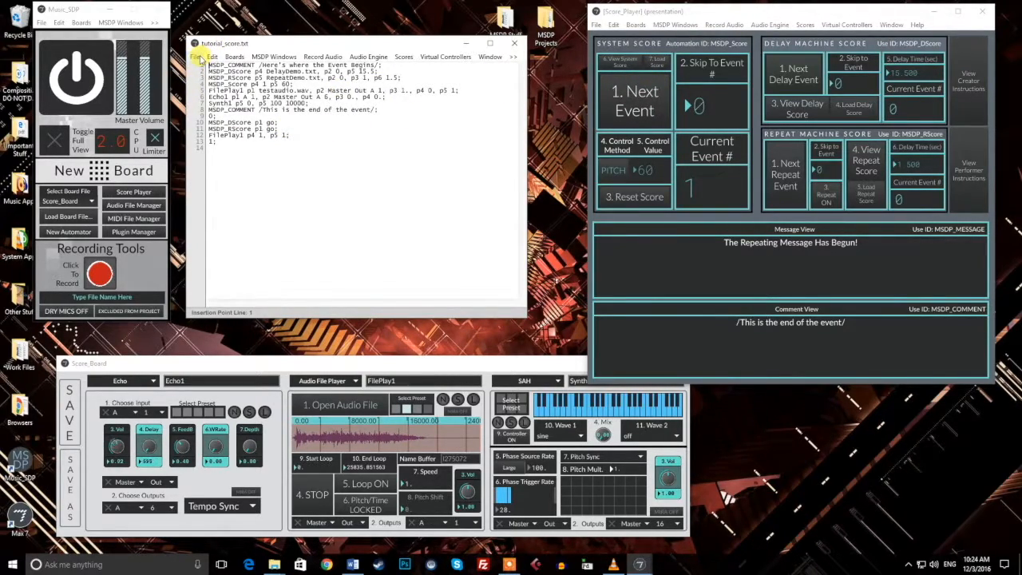
{"action": "left_click", "coordinate": [196, 57]}
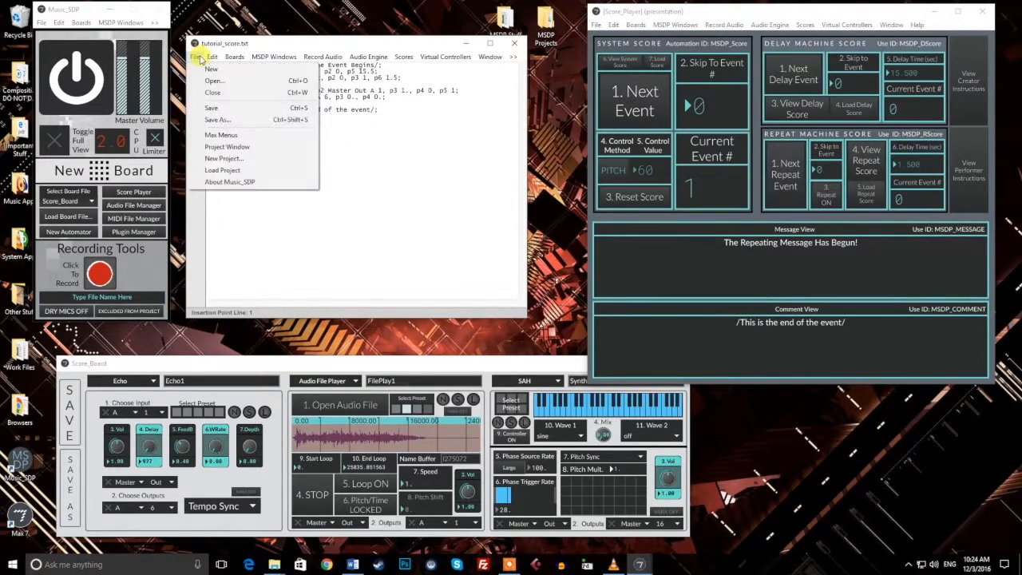
{"action": "left_click", "coordinate": [204, 120]}
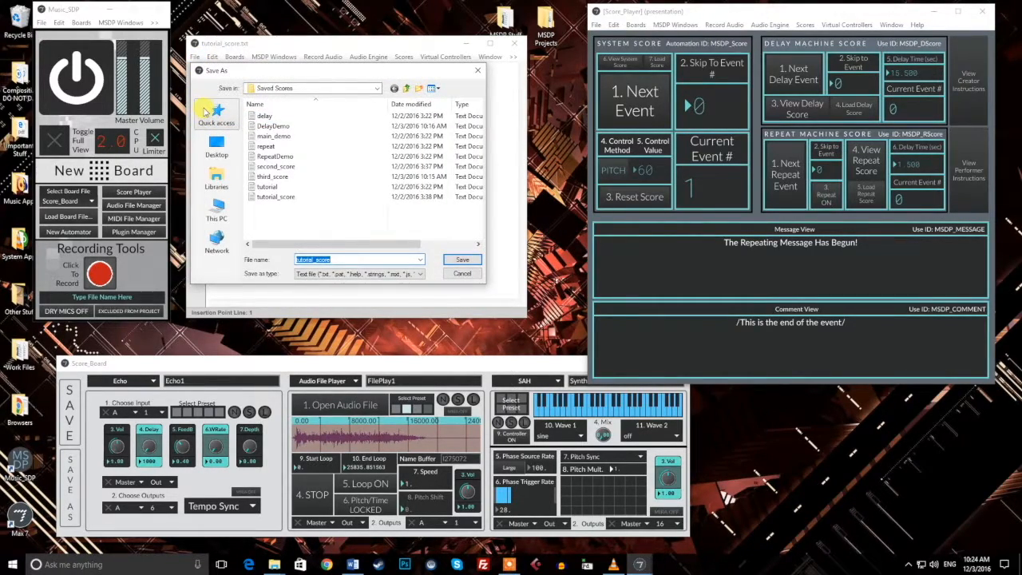
{"action": "type", "text": "Score_Demo"}
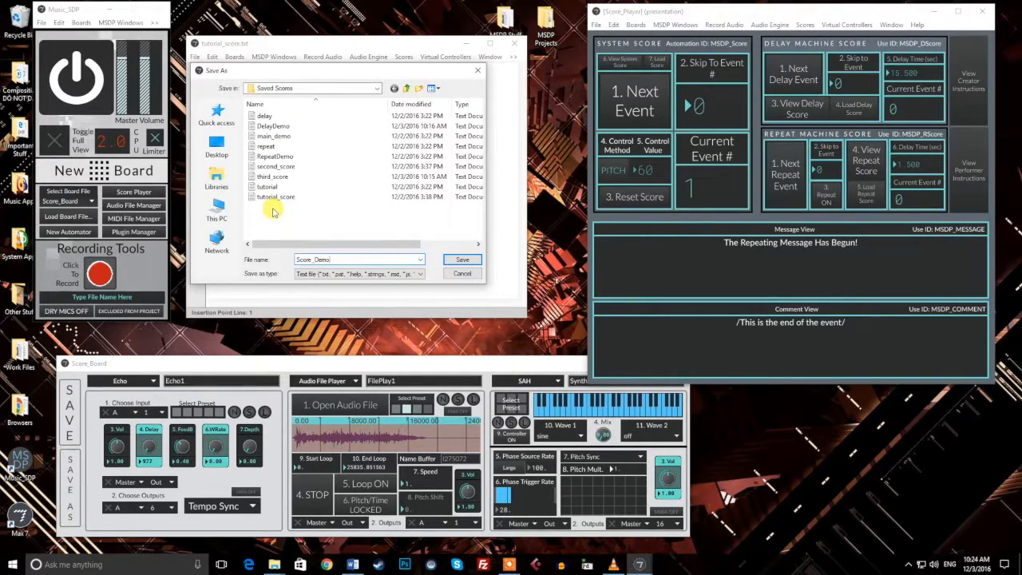
{"action": "type", "text": "txt"}
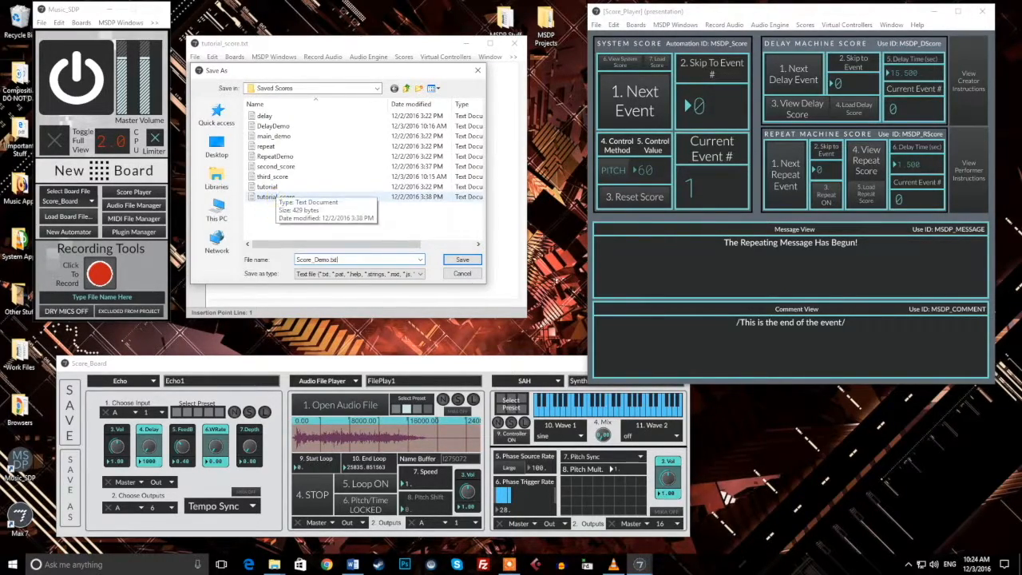
{"action": "left_click", "coordinate": [453, 257]}
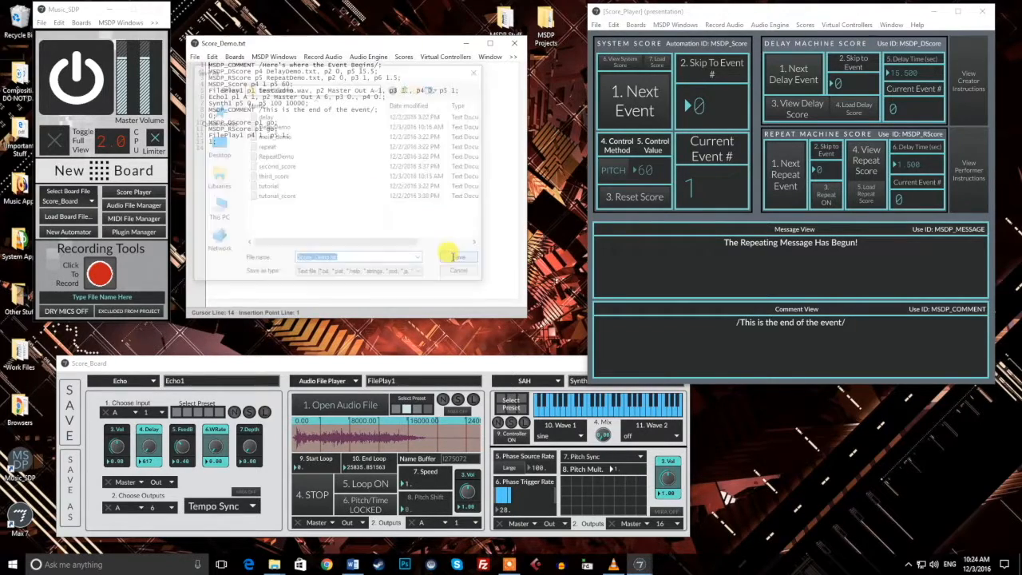
Save the Score_Demo.txt score file and review its event lines.
{"action": "left_click", "coordinate": [200, 60]}
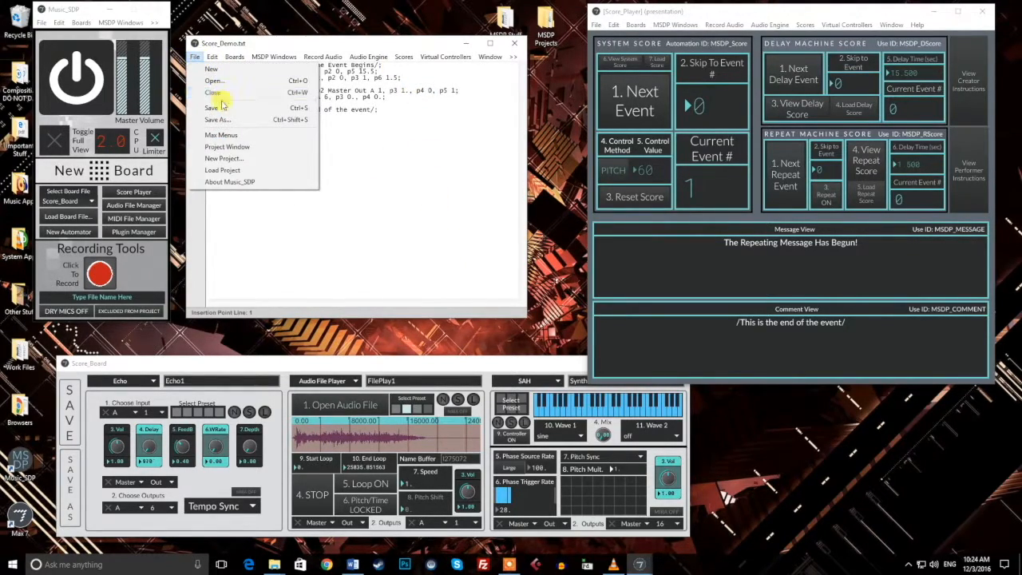
{"action": "left_click", "coordinate": [281, 107]}
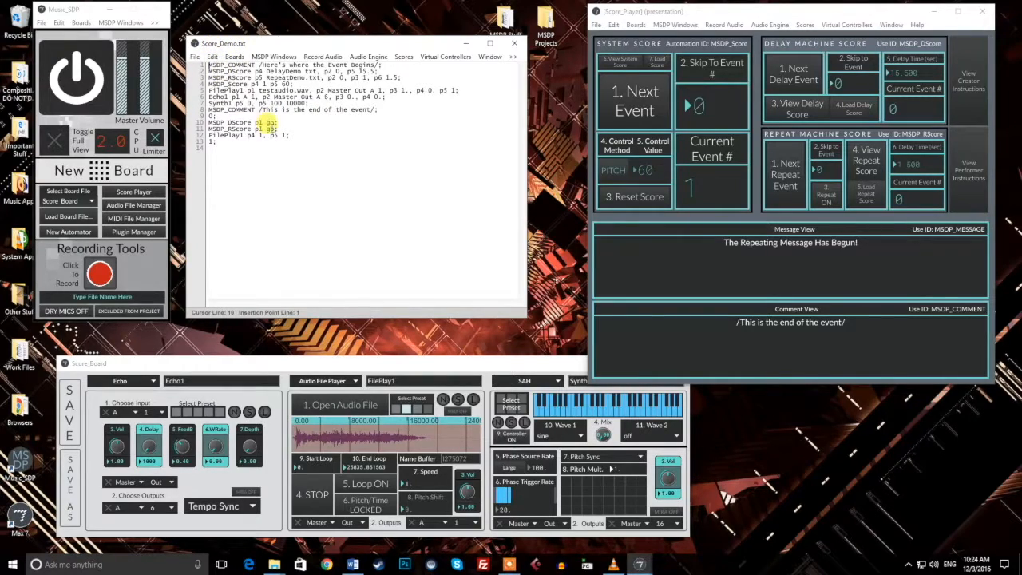
{"action": "left_click_drag", "start_coordinate": [274, 136], "coordinate": [278, 137]}
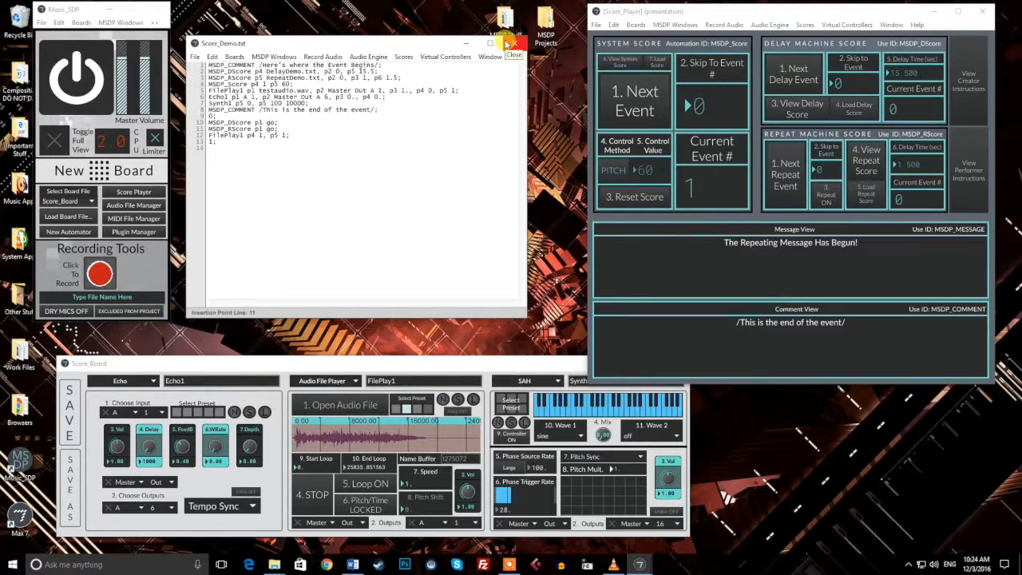
{"action": "left_click", "coordinate": [195, 57]}
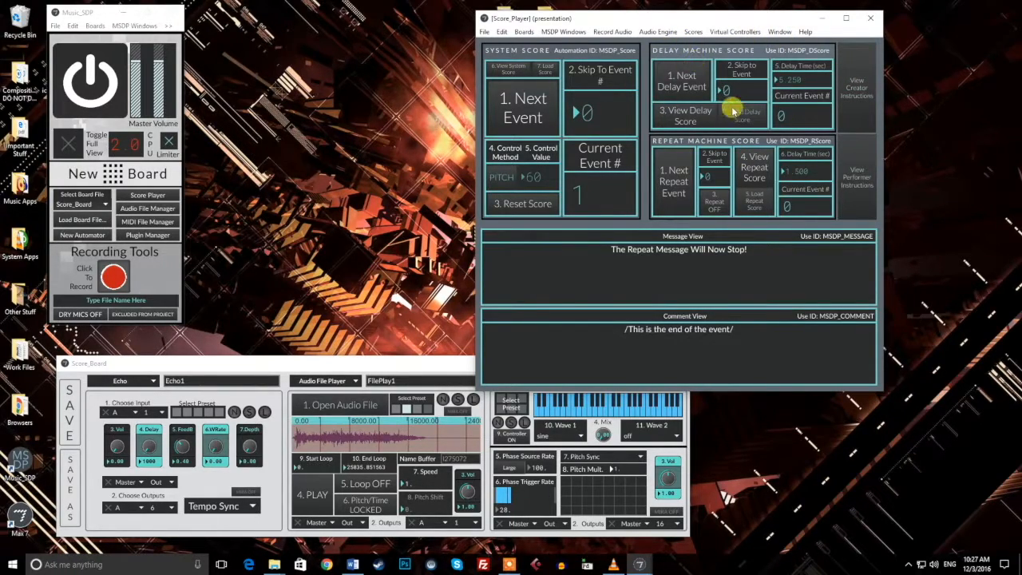
View the text of the delay score and the repeat score in turn, closing each one after reading.
{"action": "left_click", "coordinate": [688, 181]}
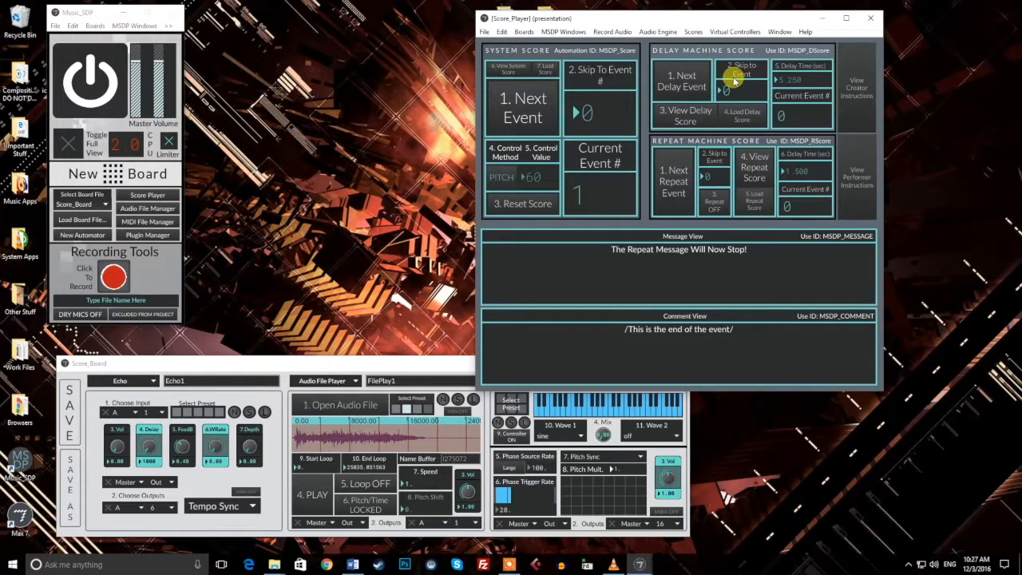
{"action": "left_click_drag", "start_coordinate": [737, 19], "coordinate": [736, 16]}
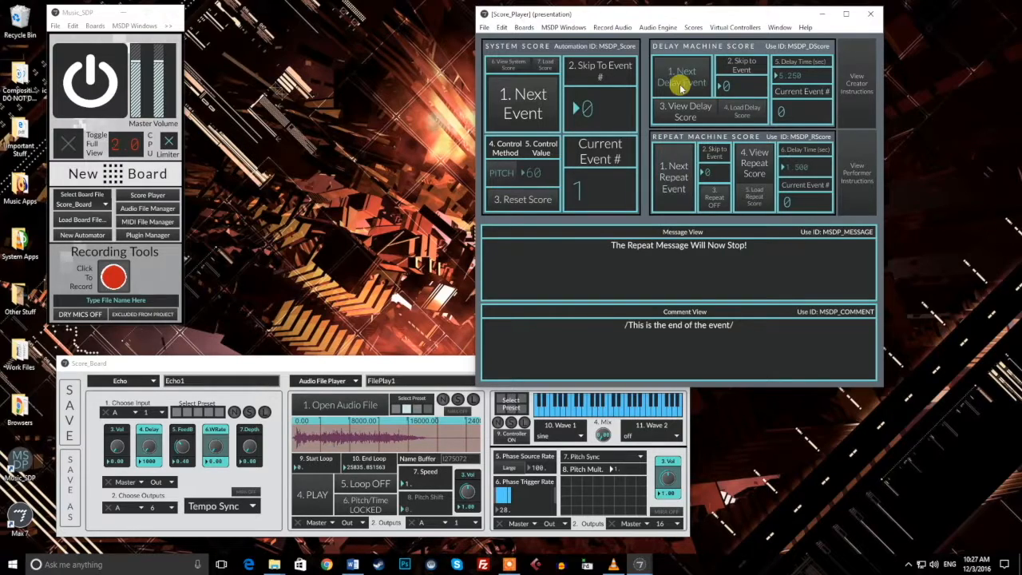
{"action": "left_click", "coordinate": [683, 107]}
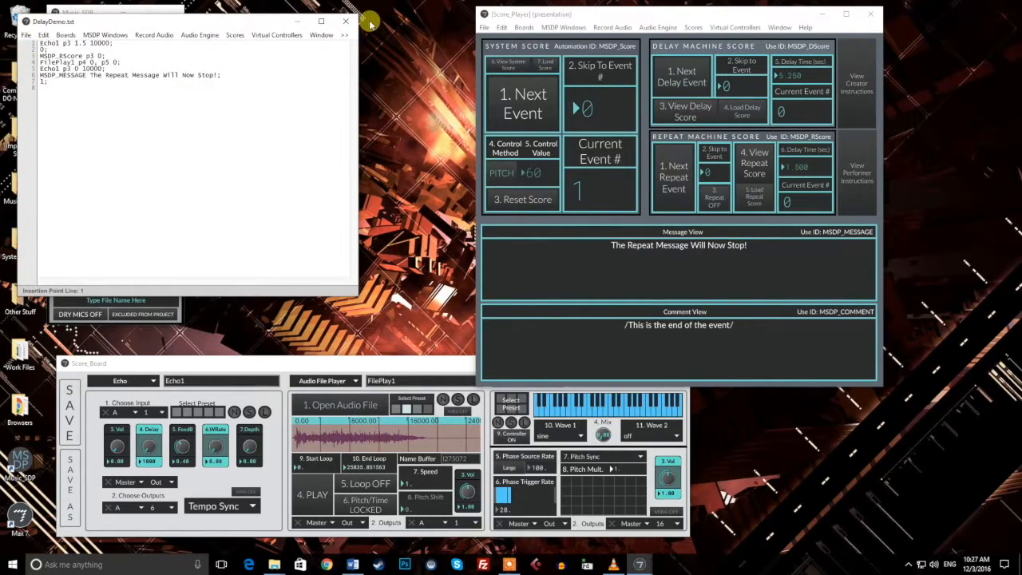
{"action": "left_click", "coordinate": [346, 21]}
{"action": "left_click", "coordinate": [737, 164]}
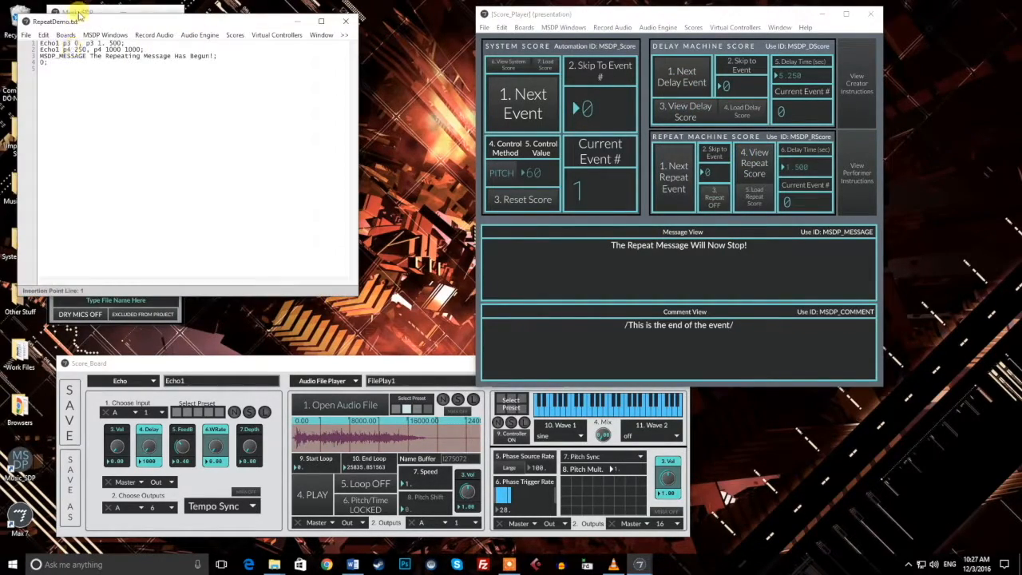
{"action": "left_click", "coordinate": [346, 20]}
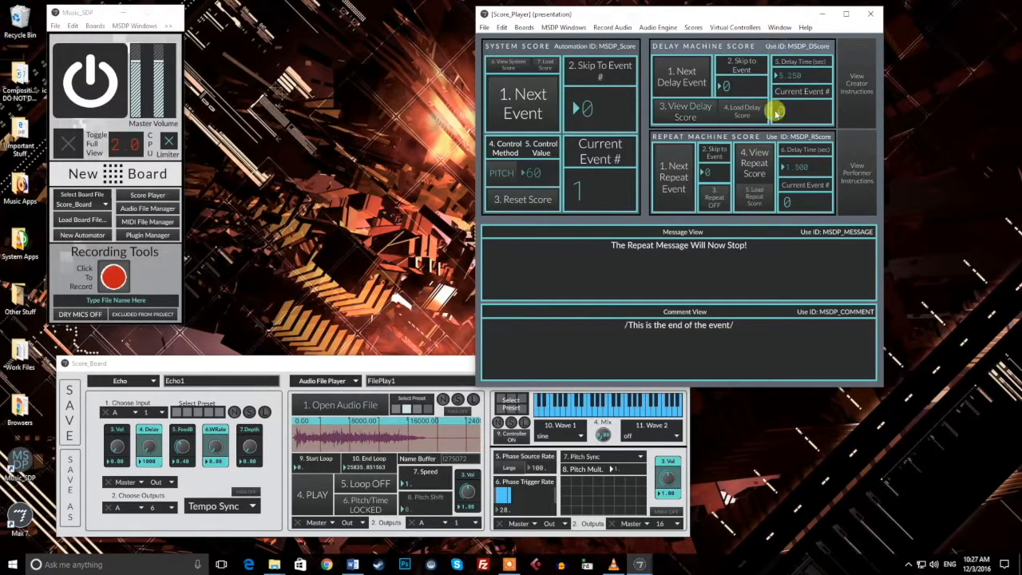
Set the delay machine's delay time to 5.250 seconds.
{"action": "left_click", "coordinate": [795, 78]}
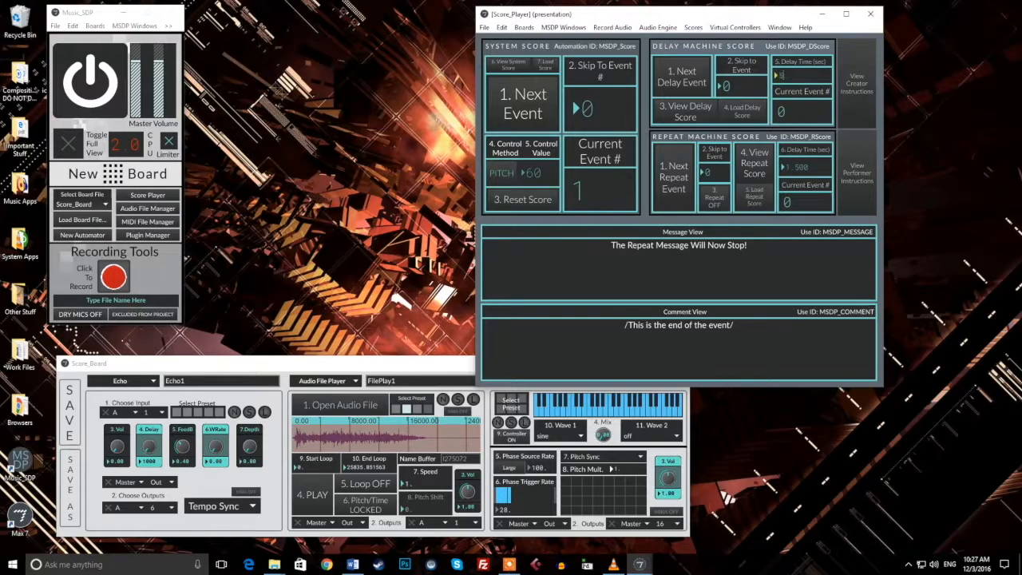
{"action": "type", "text": "2"}
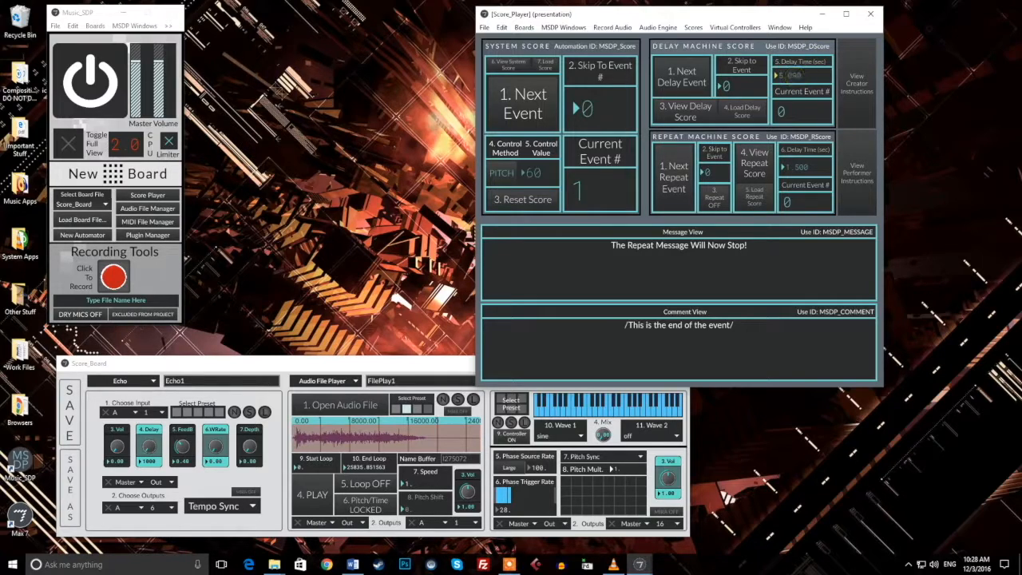
{"action": "left_click_drag", "start_coordinate": [791, 77], "coordinate": [791, 78]}
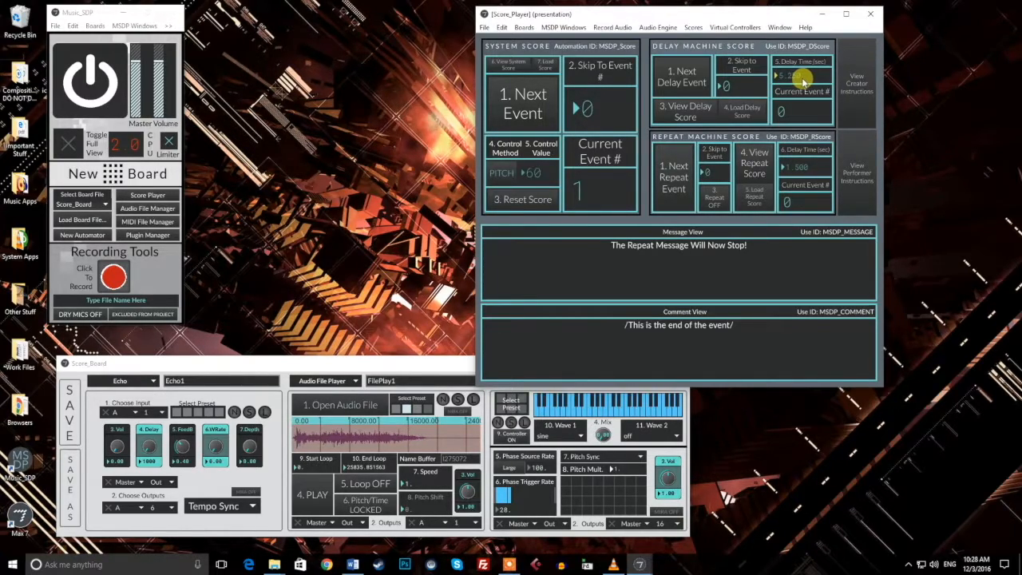
{"action": "type", "text": "50"}
Move Score_Board so the Echo module shows, turn repeat on and set the repeat machine's delay time to 1 second.
{"action": "left_click", "coordinate": [673, 190]}
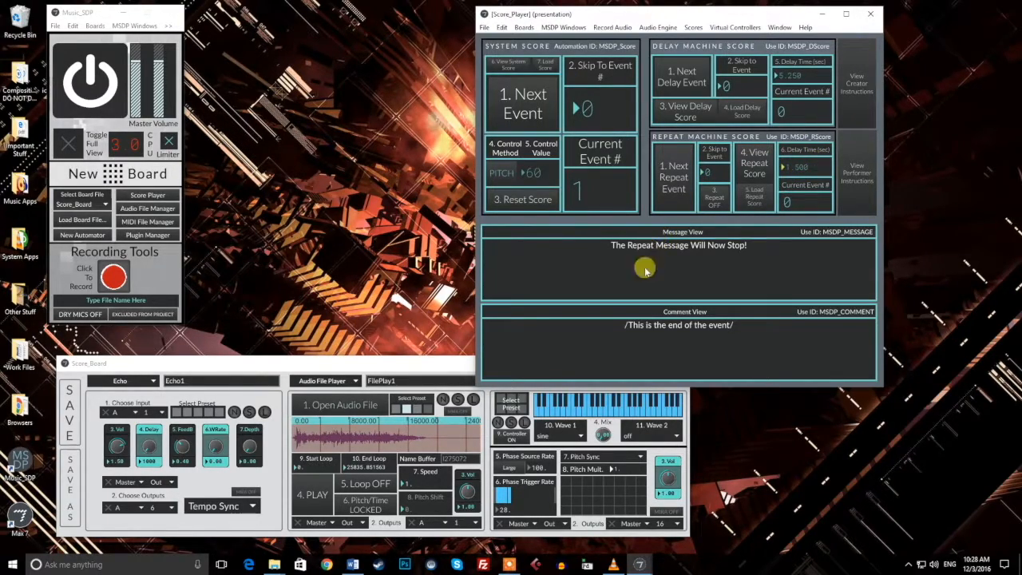
{"action": "left_click_drag", "start_coordinate": [421, 366], "coordinate": [622, 250]}
{"action": "left_click", "coordinate": [692, 213]}
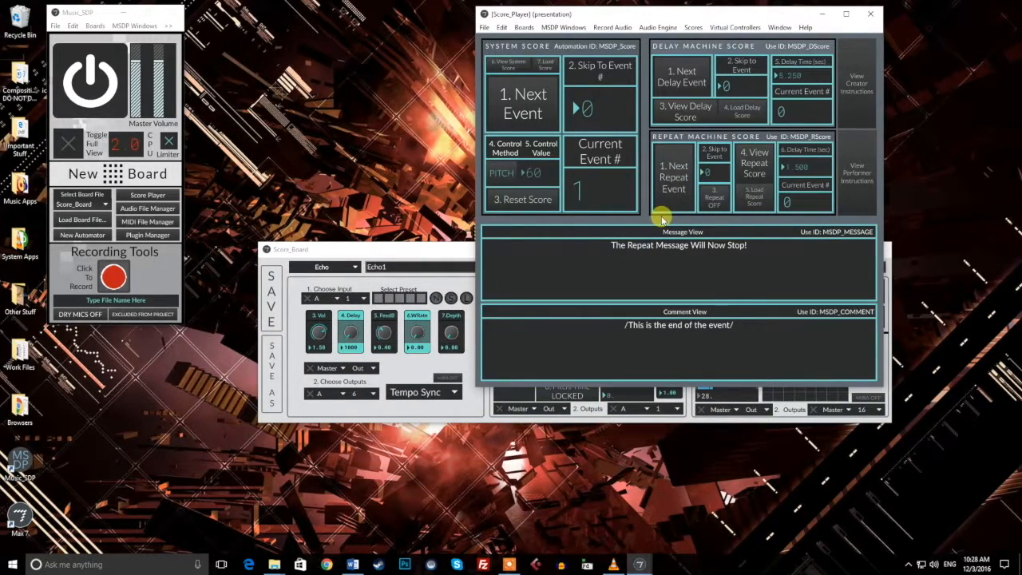
{"action": "left_click", "coordinate": [670, 182]}
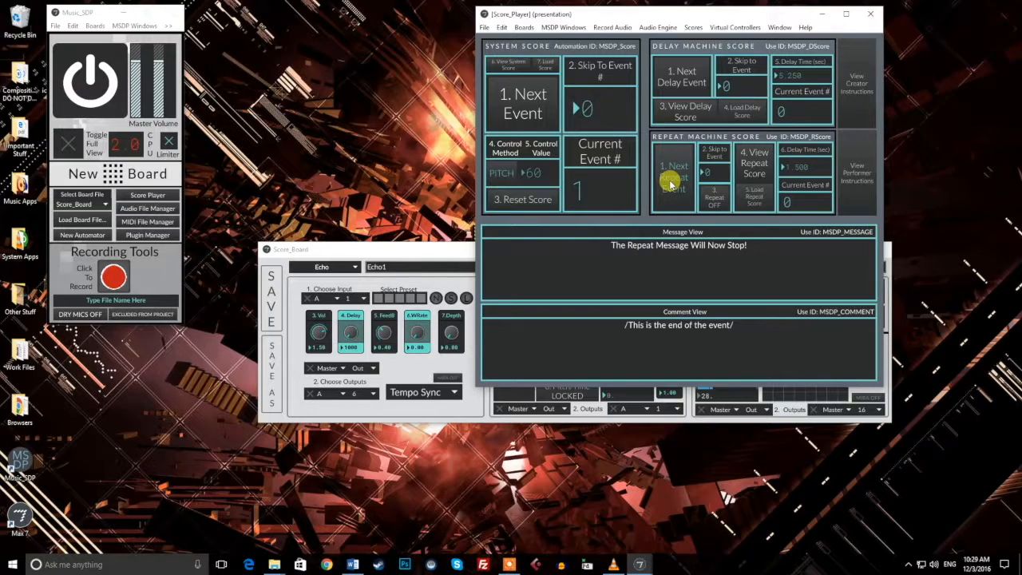
{"action": "left_click", "coordinate": [721, 202]}
{"action": "left_click", "coordinate": [806, 166]}
{"action": "type", "text": "1"}
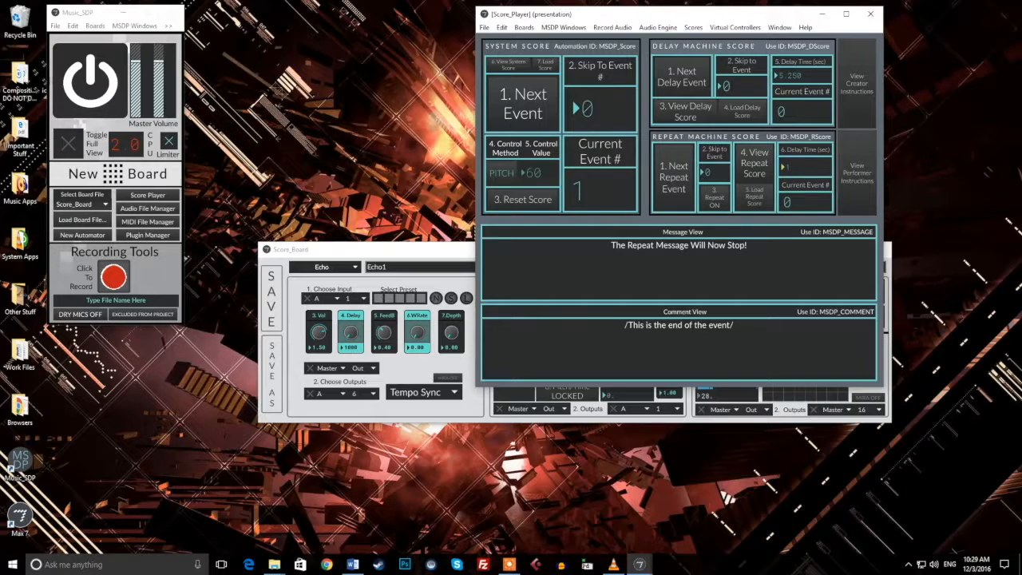
Trigger the next repeat event with repeat on, watch the Echo module respond, and turn repeat off.
{"action": "left_click", "coordinate": [717, 205]}
{"action": "left_click", "coordinate": [718, 206]}
{"action": "left_click", "coordinate": [685, 183]}
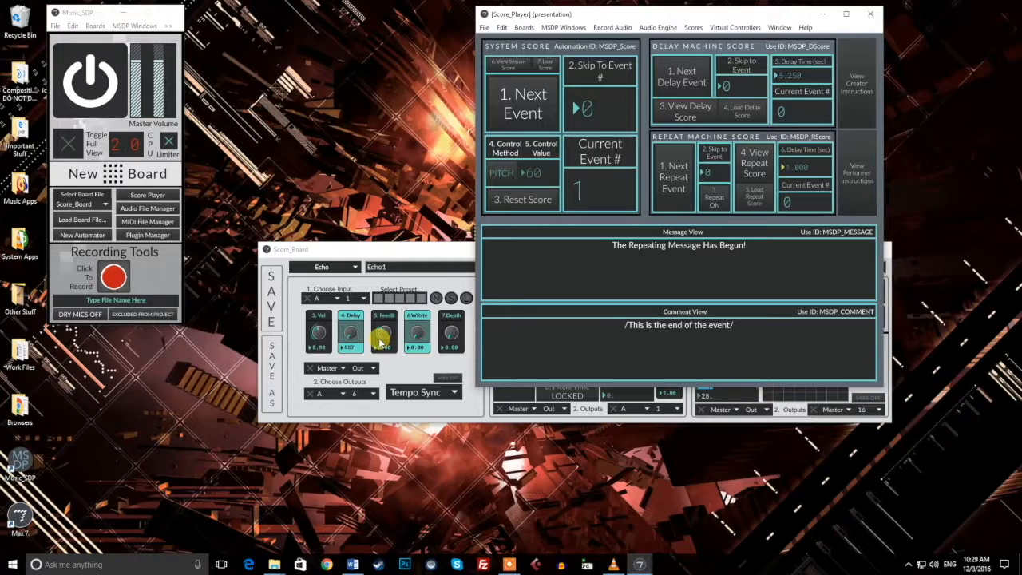
{"action": "left_click", "coordinate": [714, 197]}
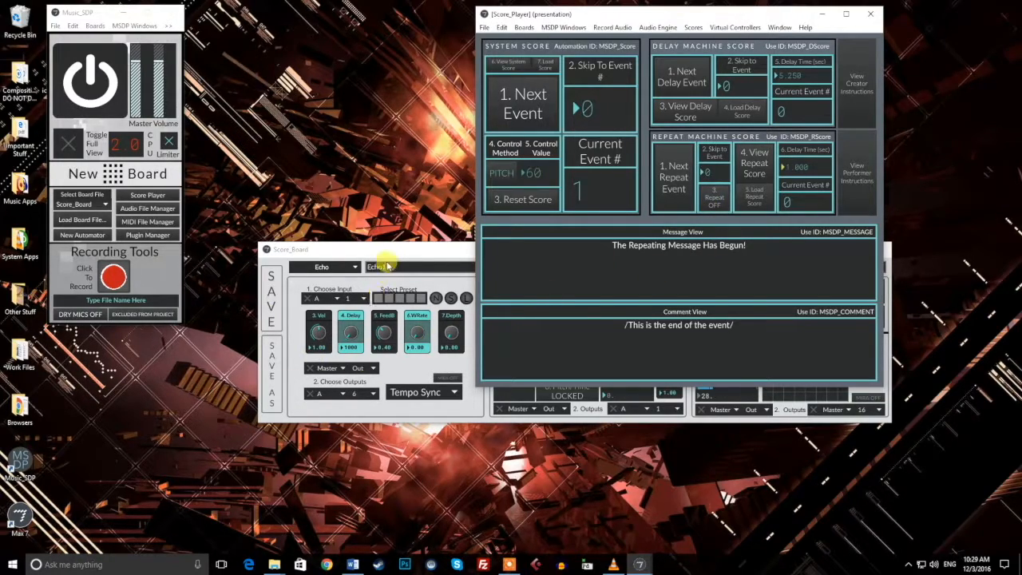
Expand Music_SDP to full view and look at the controller setup and metronome pages.
{"action": "left_click_drag", "start_coordinate": [391, 254], "coordinate": [378, 244]}
{"action": "left_click", "coordinate": [67, 142]}
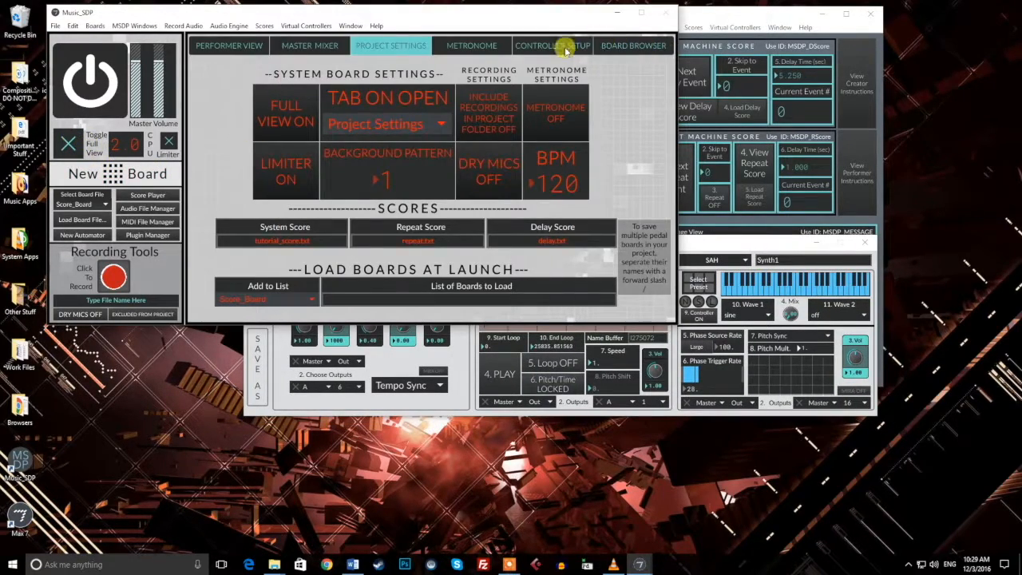
{"action": "left_click", "coordinate": [561, 45]}
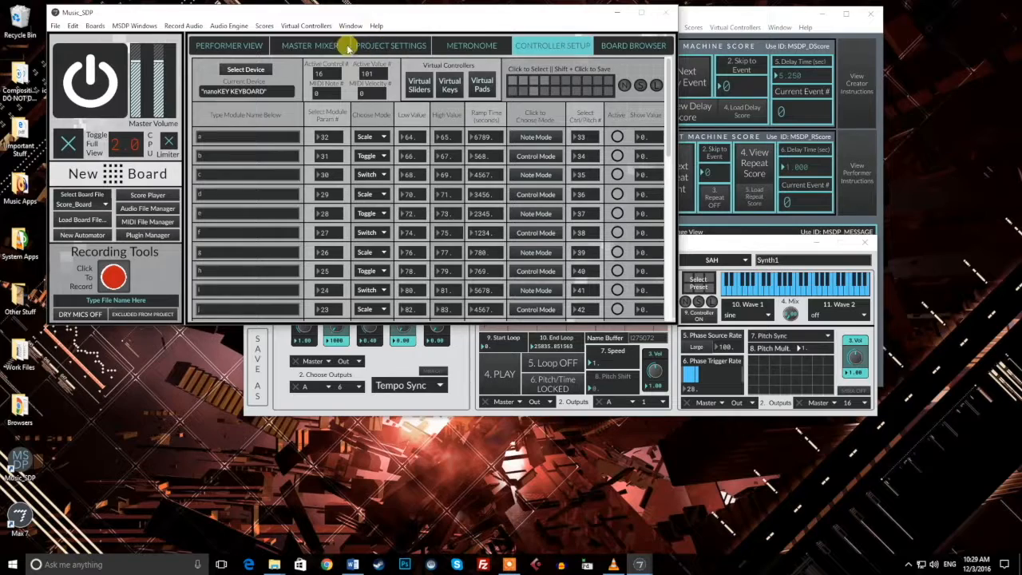
{"action": "left_click", "coordinate": [489, 44]}
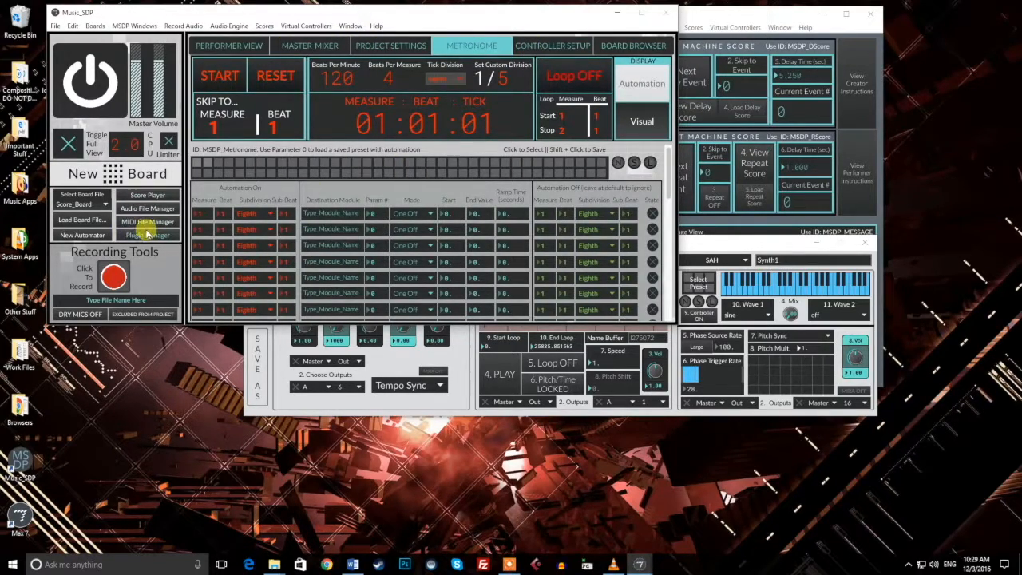
Open a new automator to view its layout, close it, and switch full view off.
{"action": "left_click", "coordinate": [97, 235]}
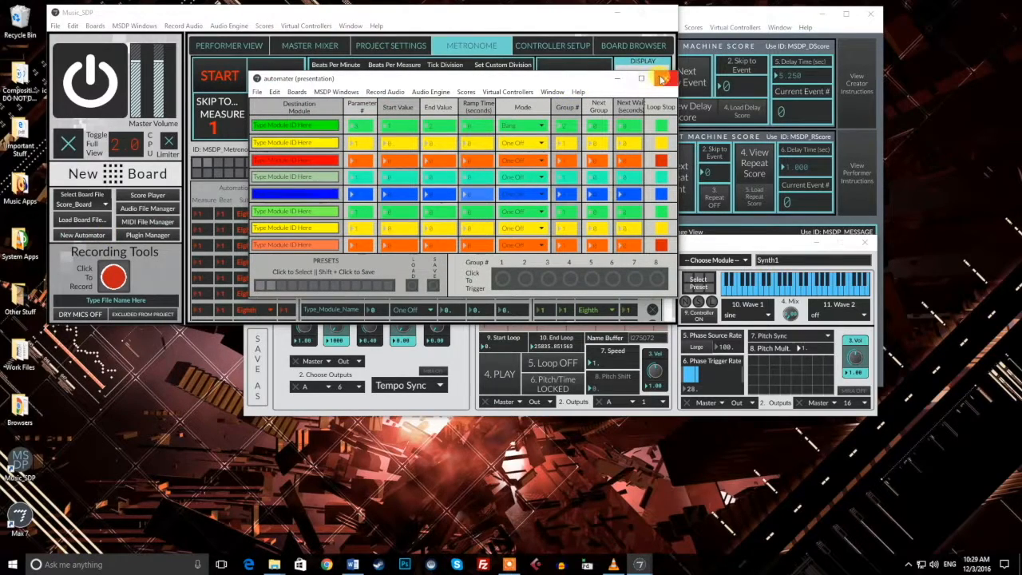
{"action": "left_click", "coordinate": [661, 78]}
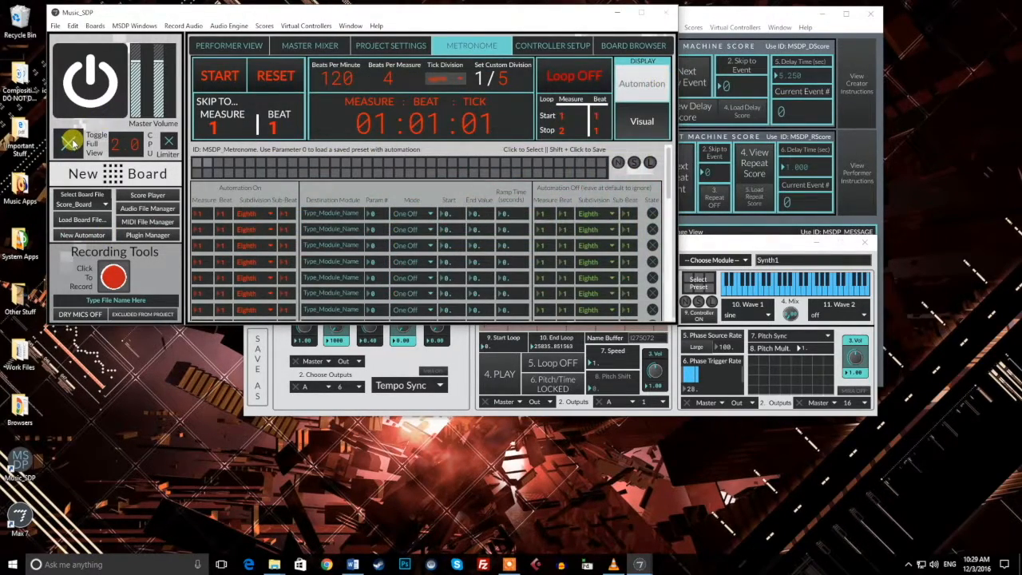
{"action": "left_click", "coordinate": [70, 142]}
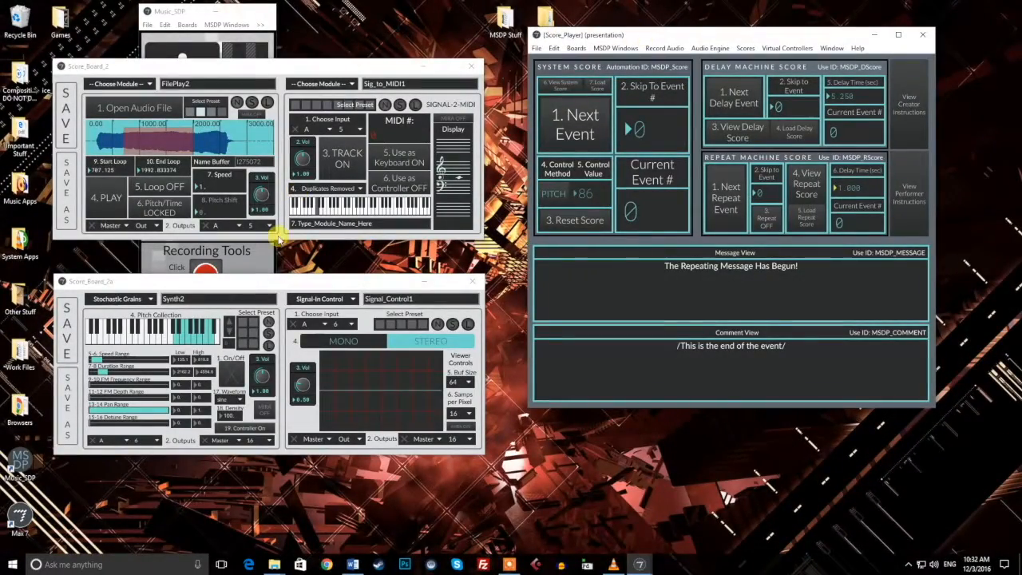
Line up the Score_Board_2a and Score_Board_2 windows and trigger the next system score event.
{"action": "left_click_drag", "start_coordinate": [279, 283], "coordinate": [295, 257]}
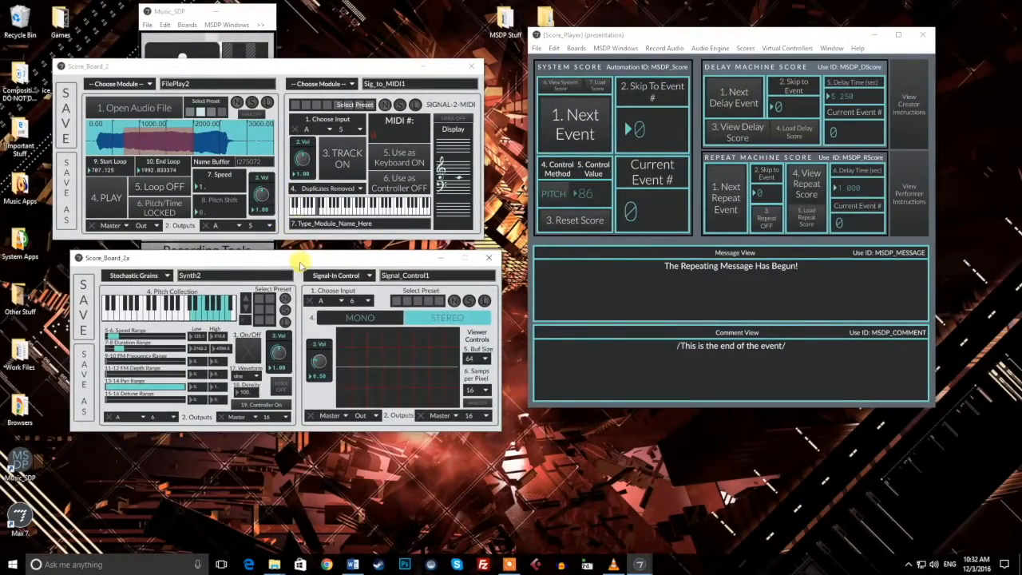
{"action": "left_click_drag", "start_coordinate": [319, 66], "coordinate": [337, 70]}
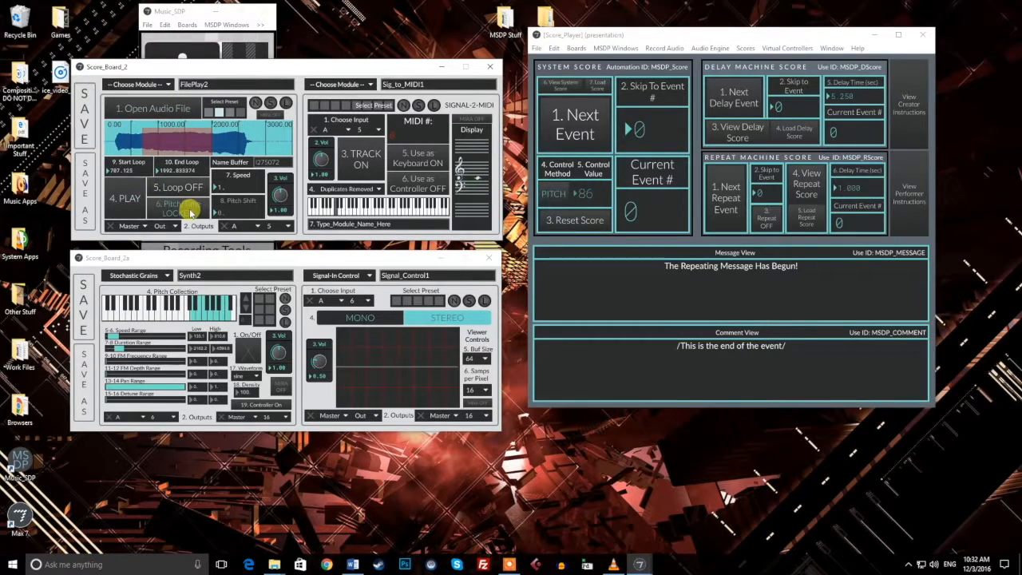
{"action": "left_click", "coordinate": [569, 126]}
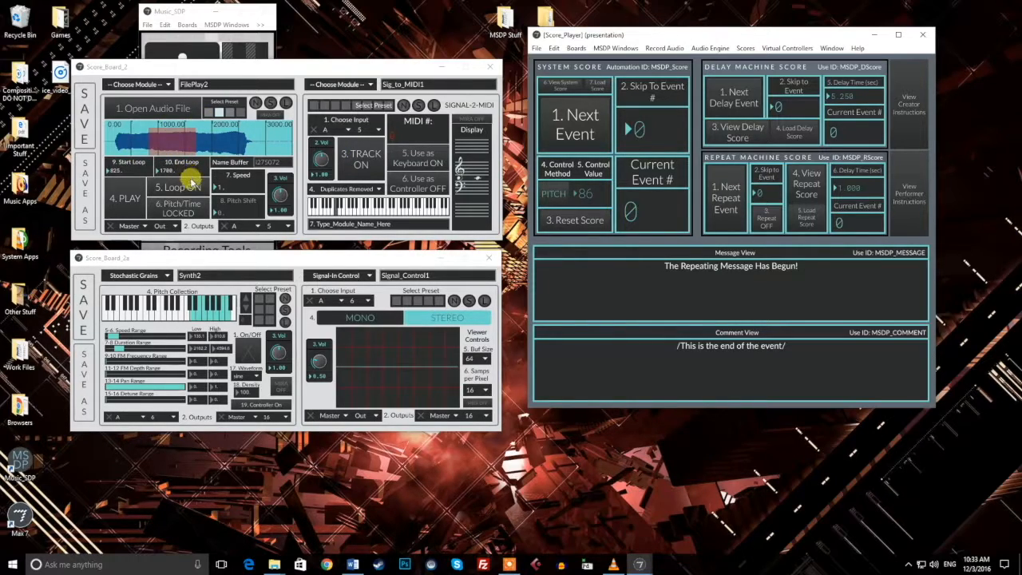
{"action": "left_click", "coordinate": [443, 168]}
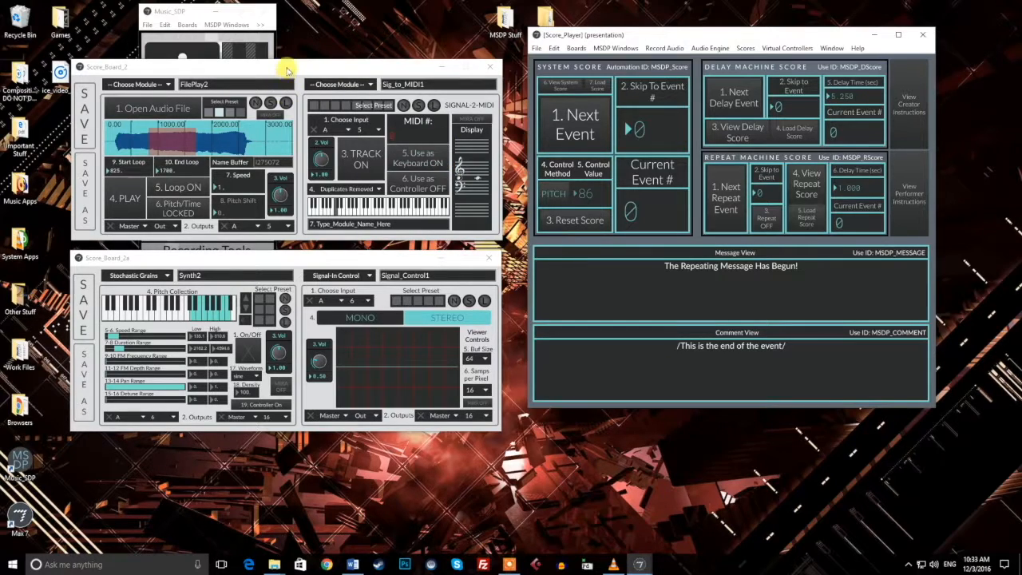
Move Score_Board_2 up, away from the board below it, and start playback of FilePlay2.
{"action": "left_click_drag", "start_coordinate": [271, 85], "coordinate": [271, 61]}
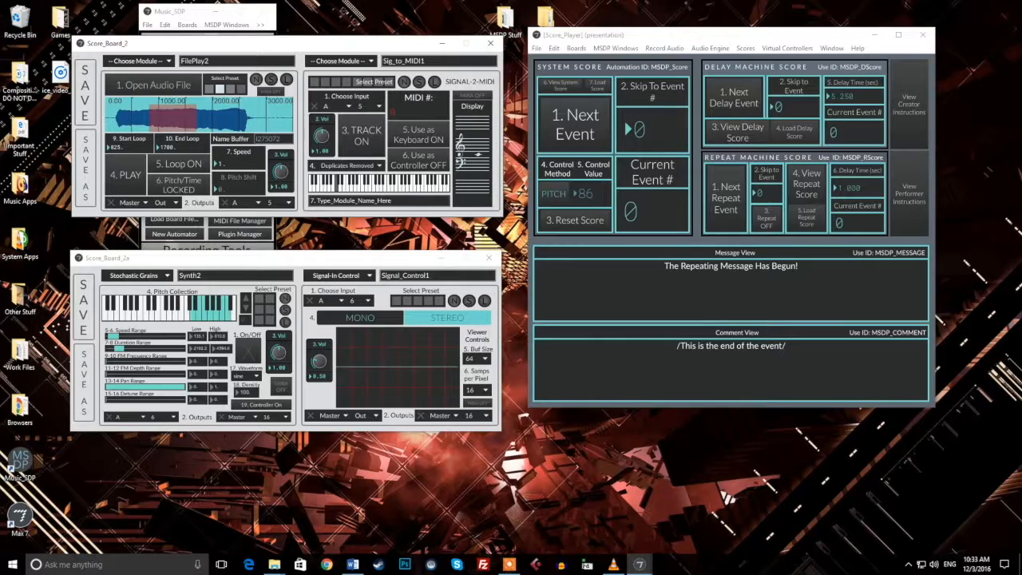
{"action": "key", "text": "alt+Tab"}
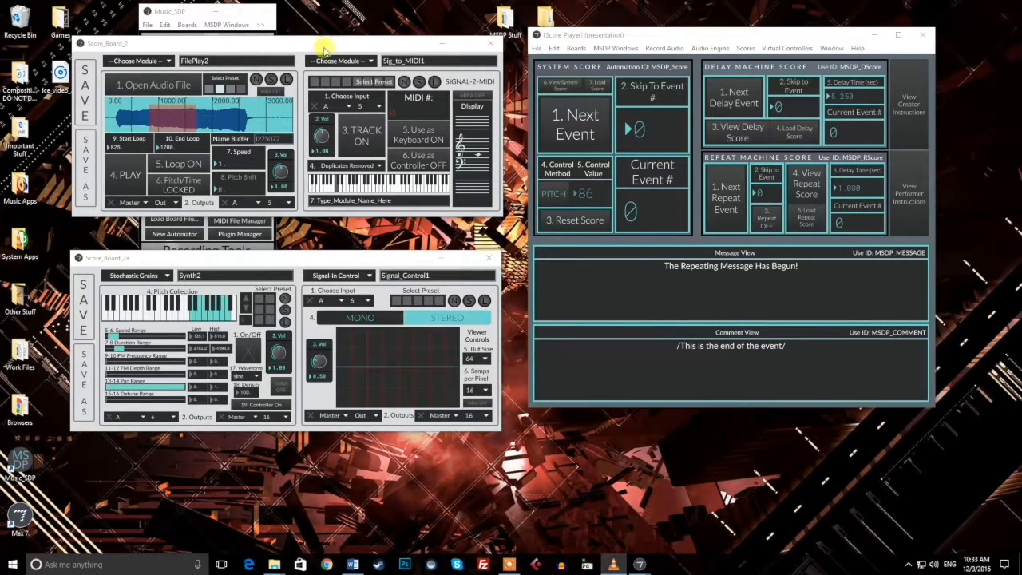
{"action": "left_click", "coordinate": [124, 181]}
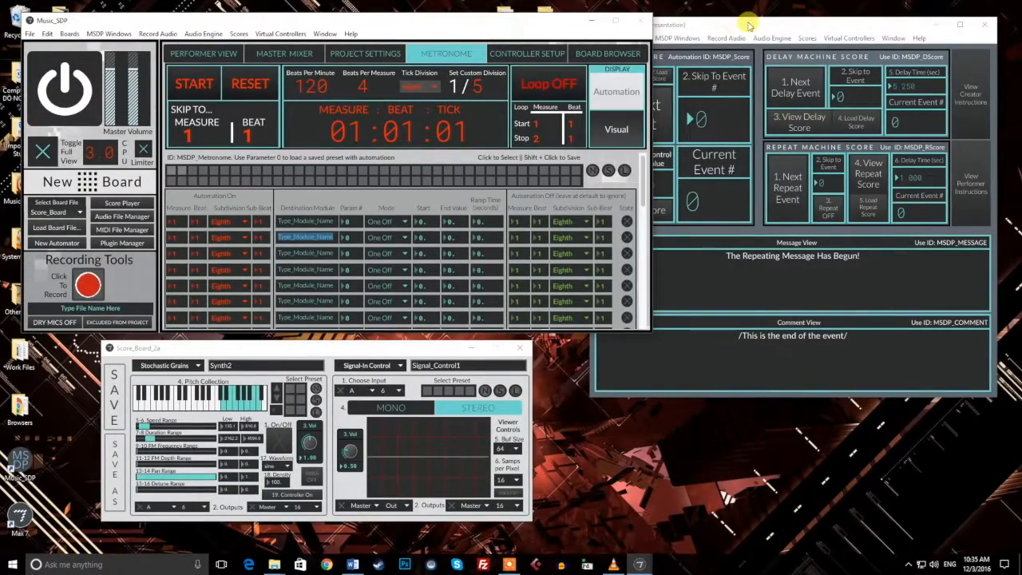
Shift the Music_SDP window slightly away from the Score Player and bring the Score Player to the front.
{"action": "left_click", "coordinate": [749, 26]}
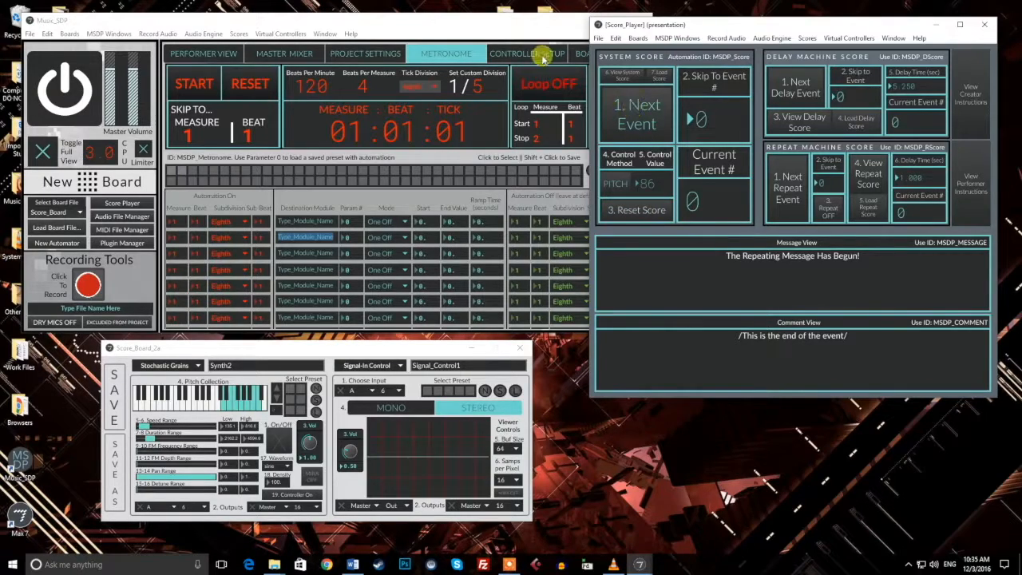
{"action": "left_click", "coordinate": [509, 37]}
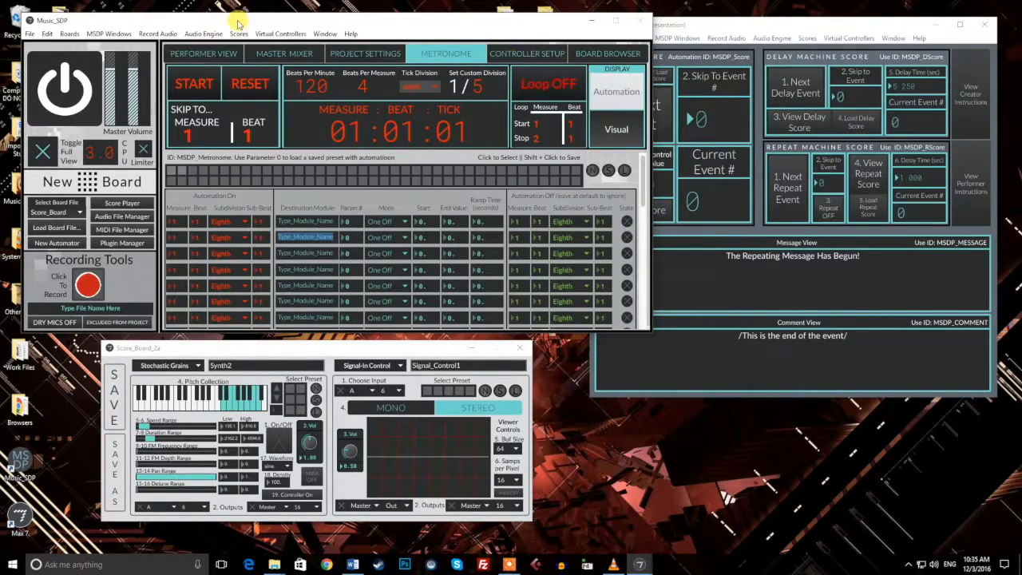
{"action": "left_click_drag", "start_coordinate": [237, 20], "coordinate": [224, 19]}
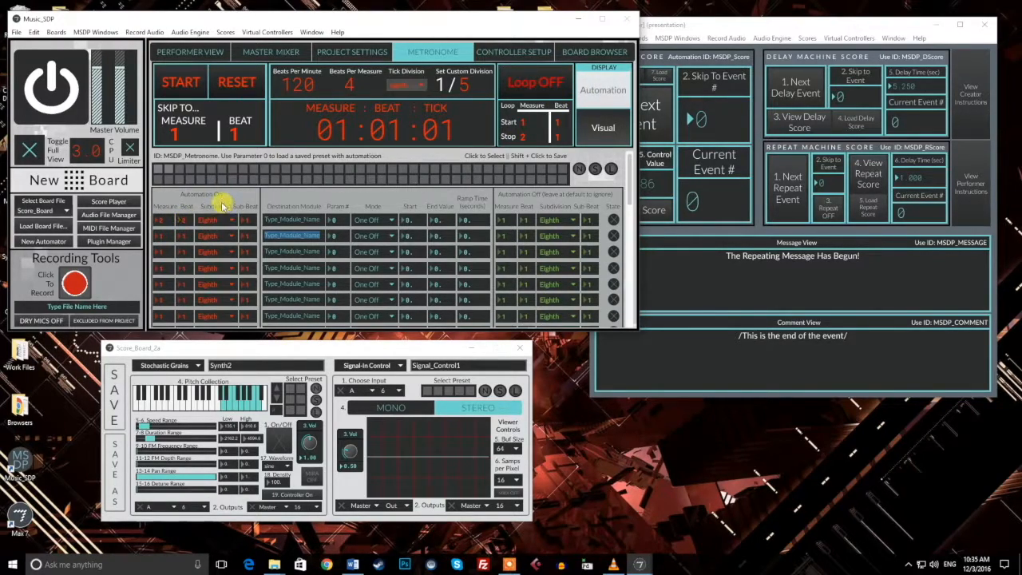
{"action": "left_click", "coordinate": [735, 24]}
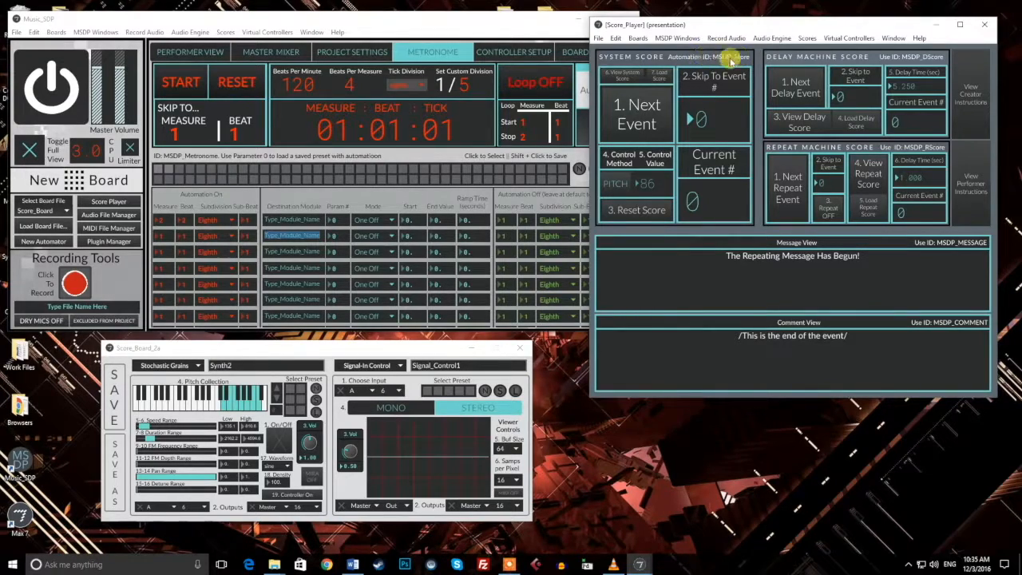
Point the first metronome automation row at MSDP_Score, parameter 1, with One Off mode.
{"action": "left_click", "coordinate": [294, 218]}
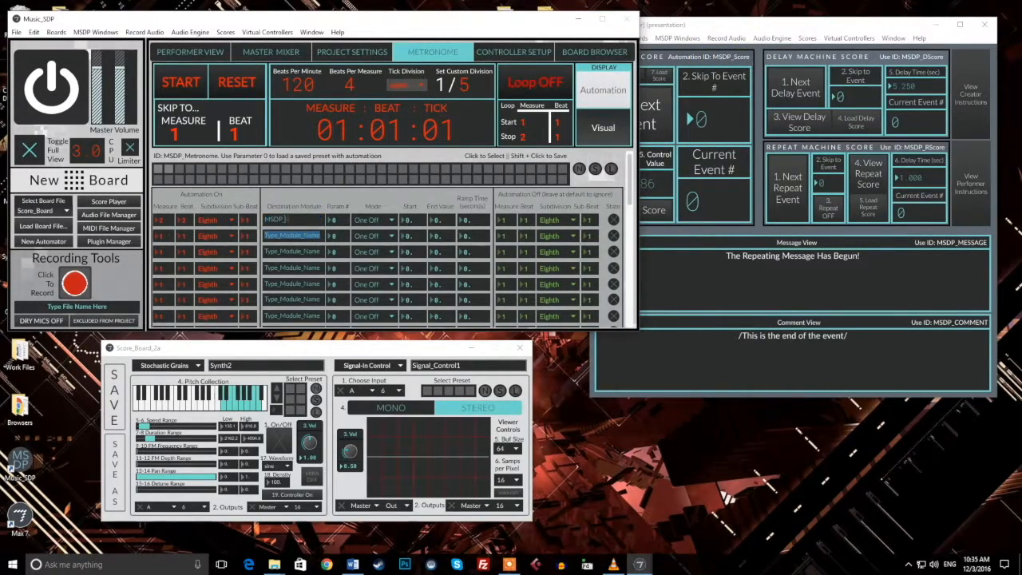
{"action": "left_click", "coordinate": [320, 226]}
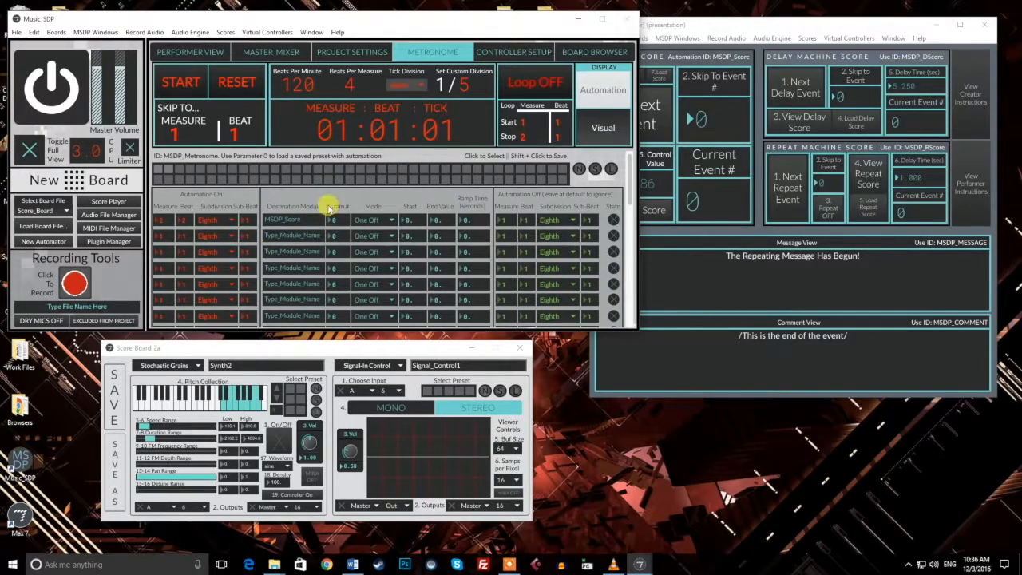
{"action": "left_click", "coordinate": [373, 221]}
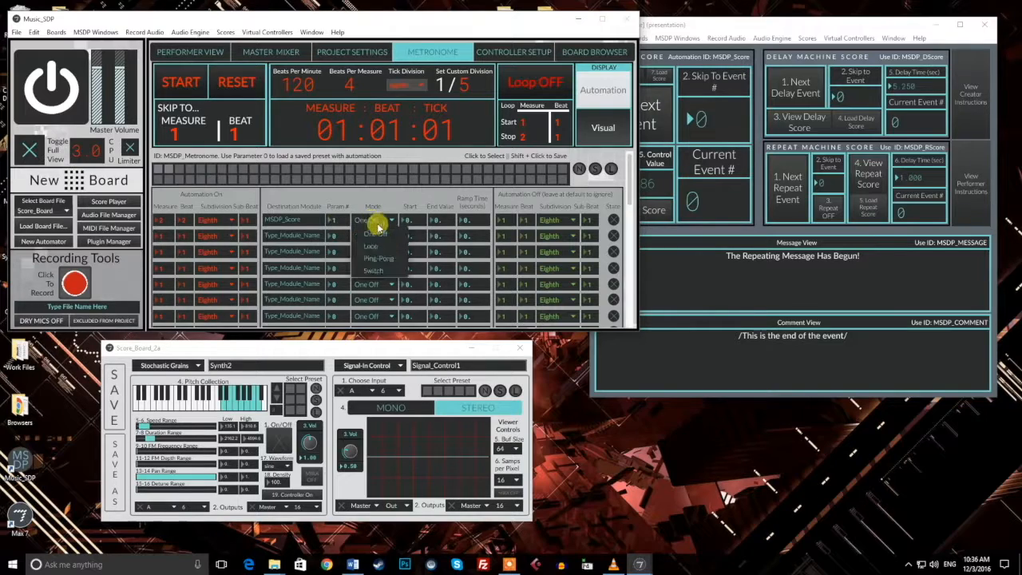
{"action": "left_click", "coordinate": [388, 234]}
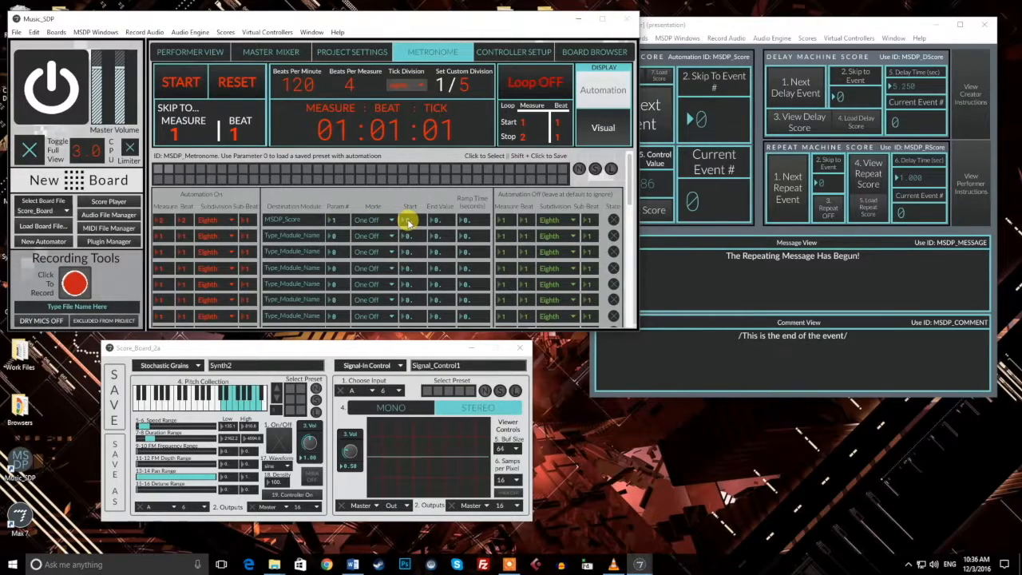
Set the MSDP_Score row's start and end values to 1 and start the metronome to run the automation.
{"action": "type", "text": "1"}
{"action": "key", "text": "Return"}
{"action": "left_click", "coordinate": [437, 220]}
{"action": "type", "text": "1"}
{"action": "key", "text": "Return"}
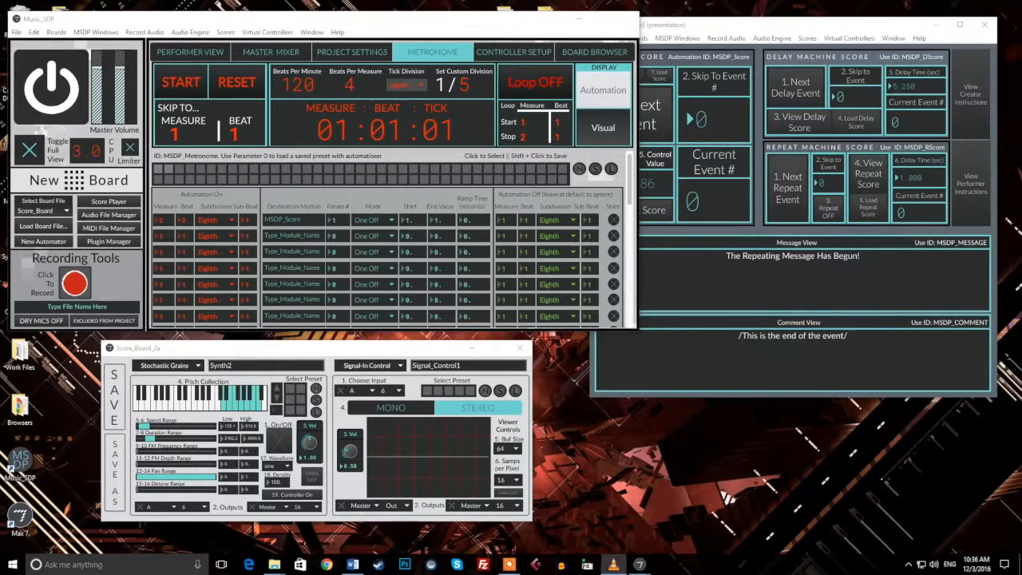
{"action": "left_click", "coordinate": [179, 84]}
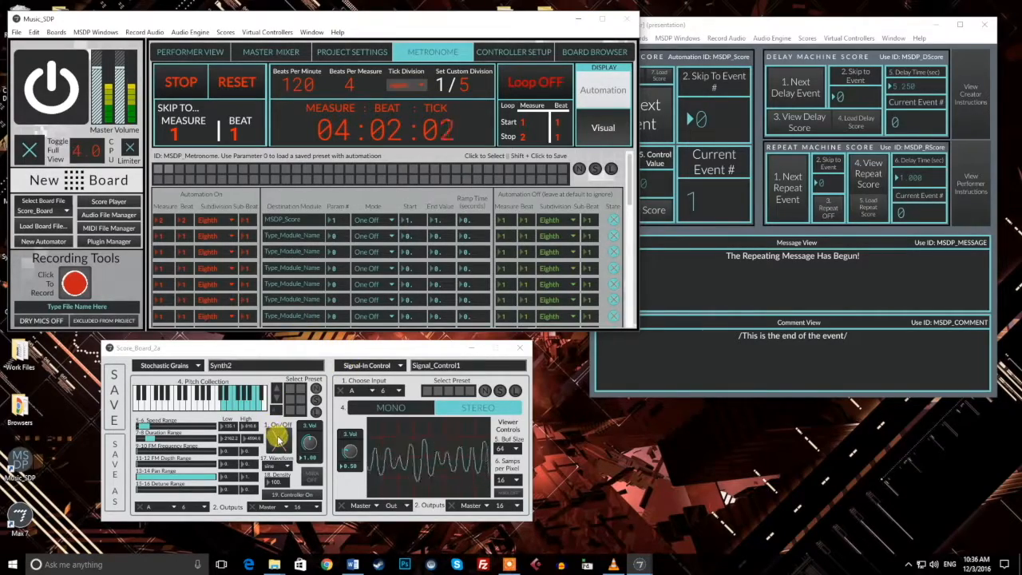
{"action": "left_click", "coordinate": [315, 472]}
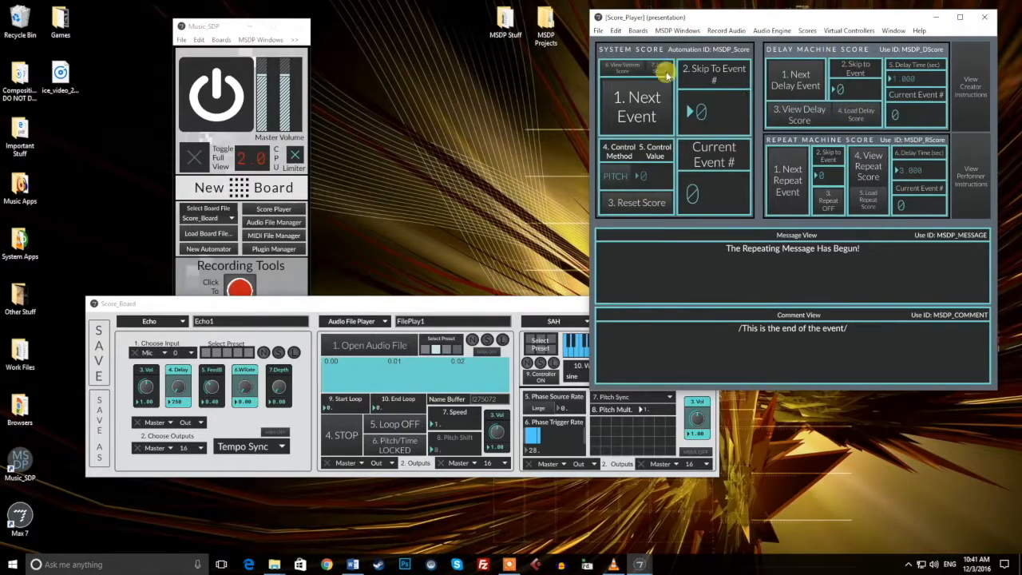
Open the system score tutorial_score.txt beside the Score Player and highlight its MSDP_DScore and MSDP_RScore module names.
{"action": "left_click", "coordinate": [620, 68]}
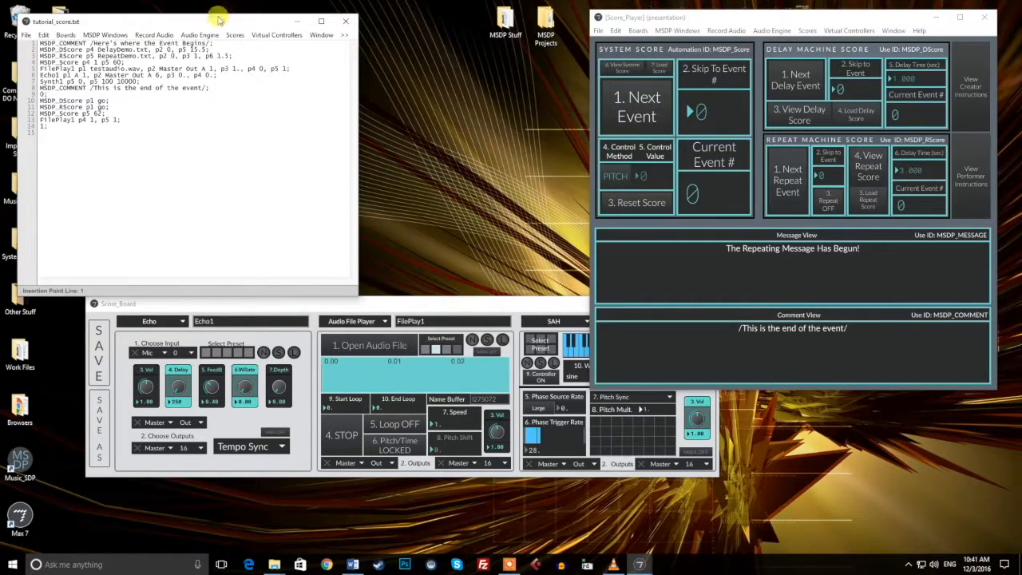
{"action": "left_click_drag", "start_coordinate": [209, 21], "coordinate": [418, 21]}
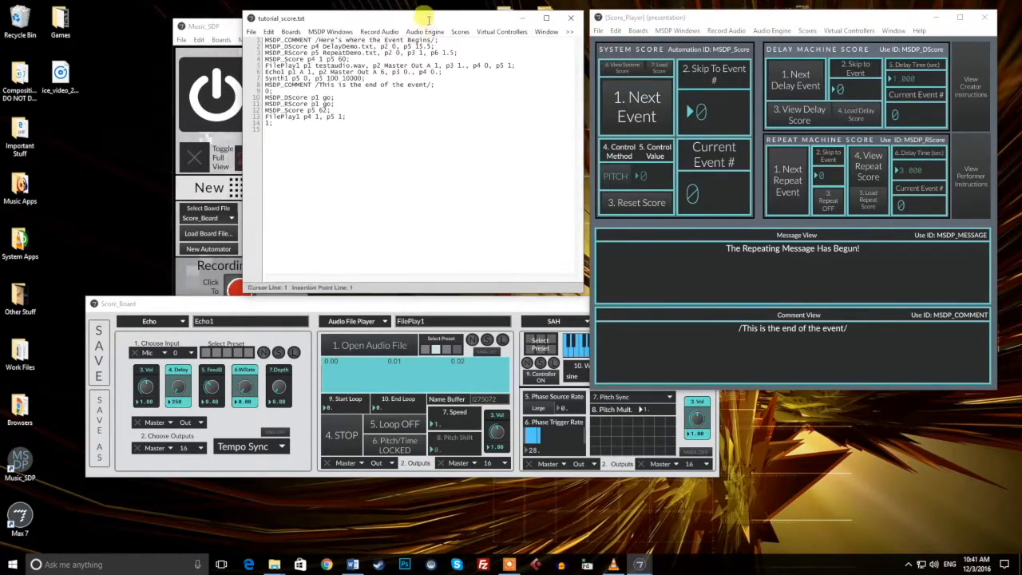
{"action": "mouse_move", "coordinate": [266, 44]}
{"action": "left_mouse_down"}
{"action": "mouse_move", "coordinate": [313, 45]}
{"action": "mouse_move", "coordinate": [266, 51]}
{"action": "left_mouse_up"}
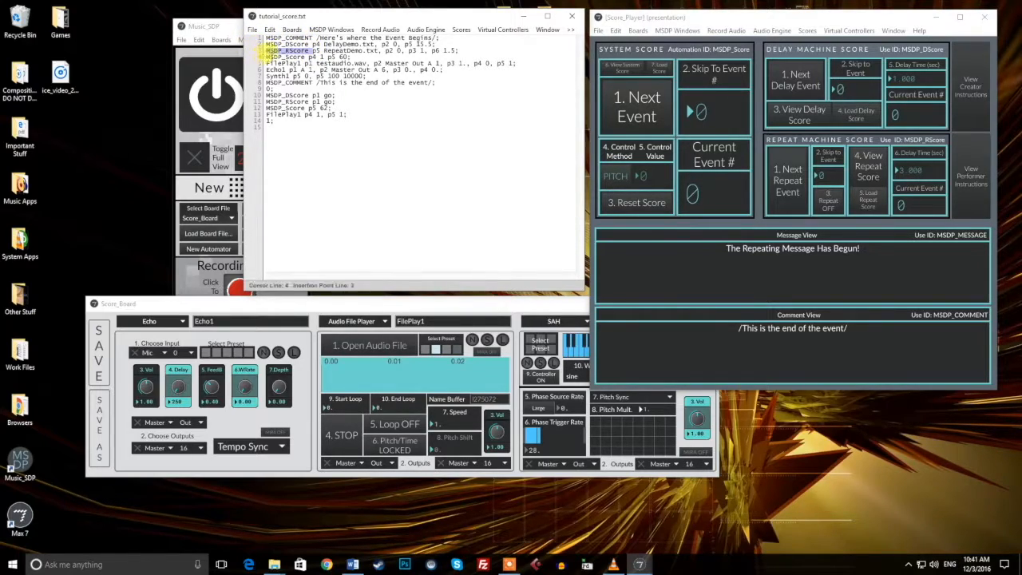
{"action": "left_click", "coordinate": [291, 64]}
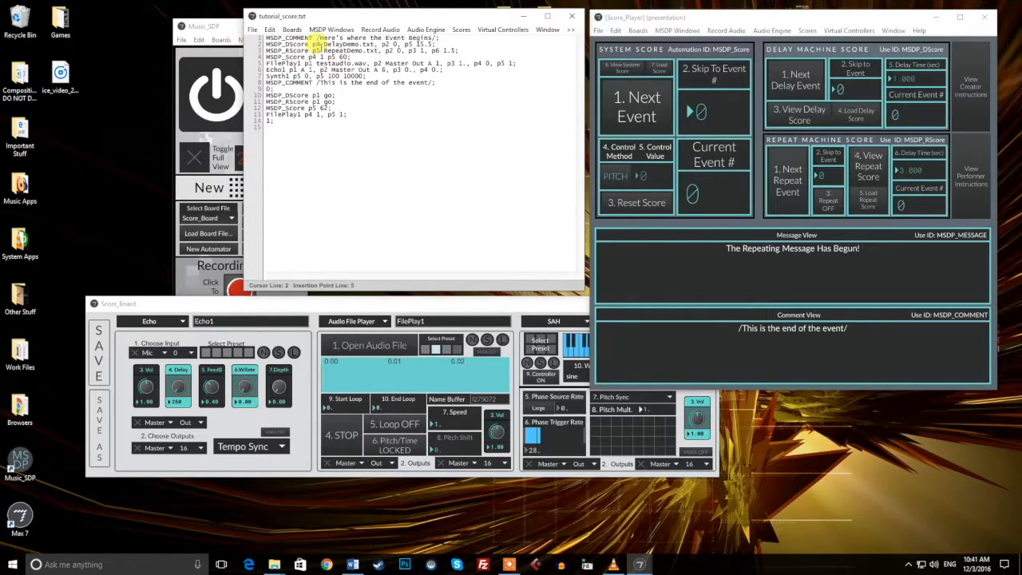
{"action": "double_click", "coordinate": [270, 45]}
{"action": "double_click", "coordinate": [286, 50]}
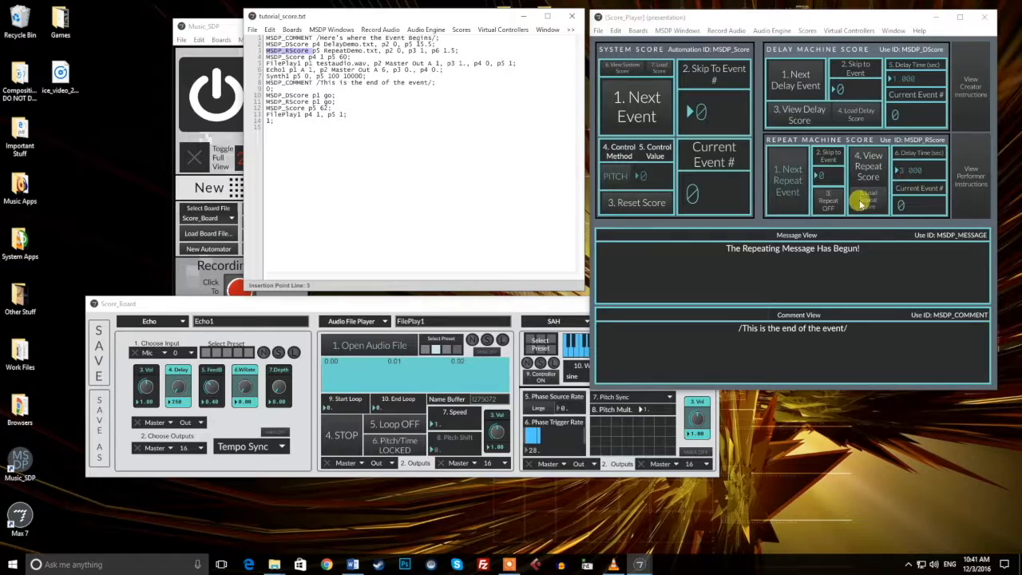
Examine the first event's MSDP_DScore line by highlighting the DelayDemo.txt file name and the p5 delay time.
{"action": "left_click", "coordinate": [312, 44]}
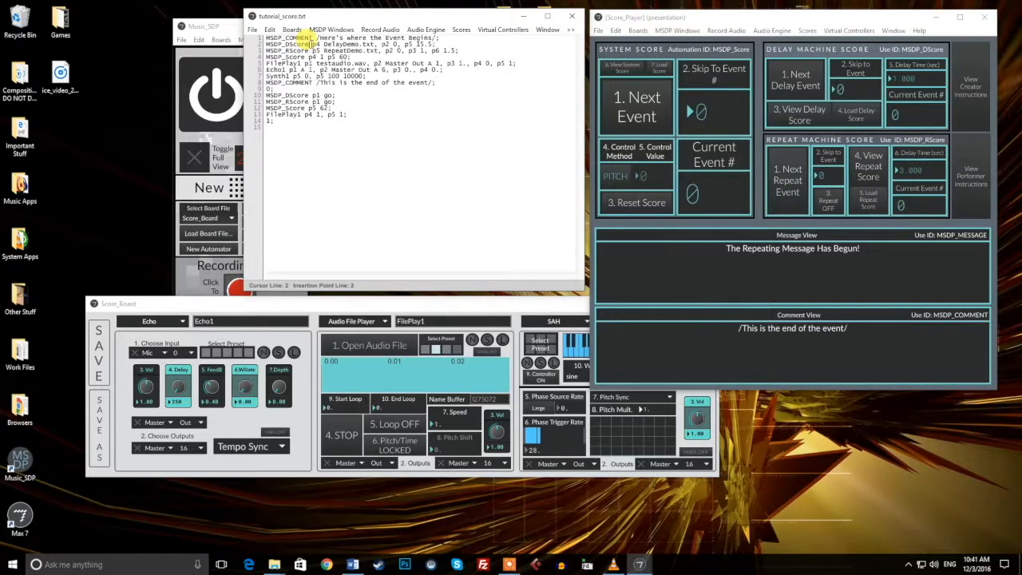
{"action": "left_click_drag", "start_coordinate": [312, 44], "coordinate": [372, 44]}
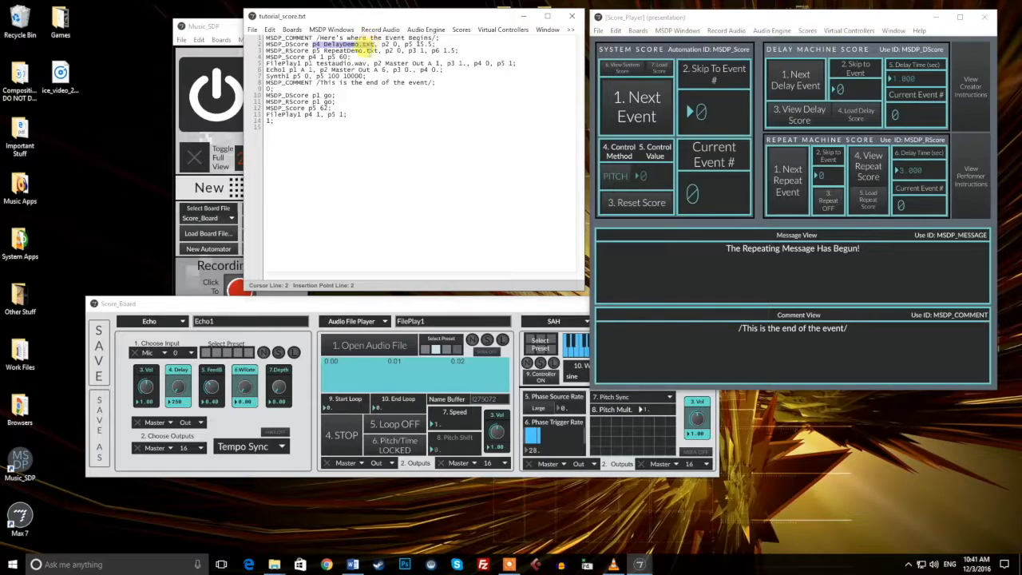
{"action": "double_click", "coordinate": [343, 44]}
{"action": "left_click", "coordinate": [377, 43]}
{"action": "double_click", "coordinate": [342, 44]}
{"action": "left_click_drag", "start_coordinate": [404, 44], "coordinate": [437, 44]}
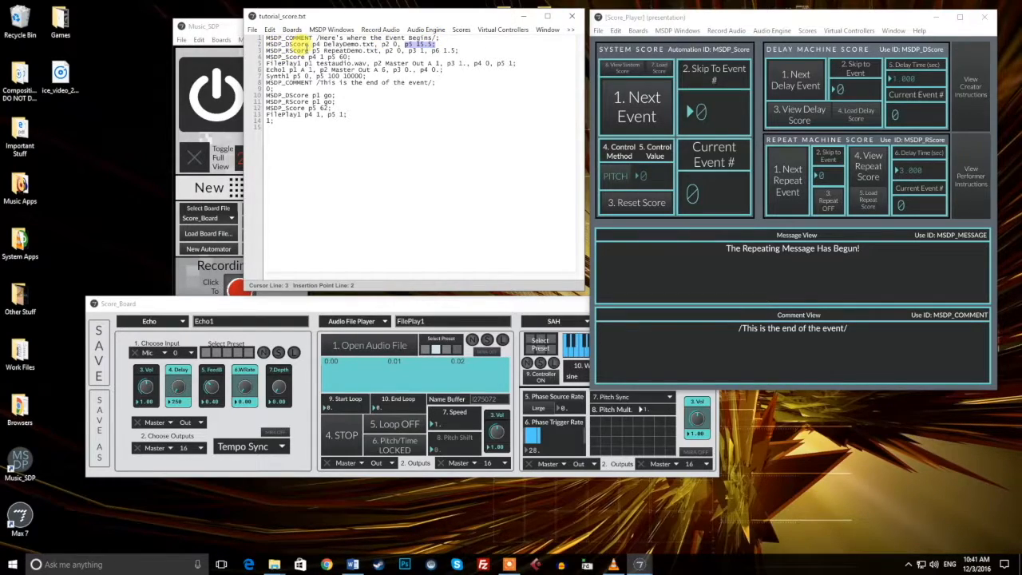
Examine the first event's MSDP_RScore line by highlighting its p3 and p6 repeat parameters.
{"action": "double_click", "coordinate": [306, 51]}
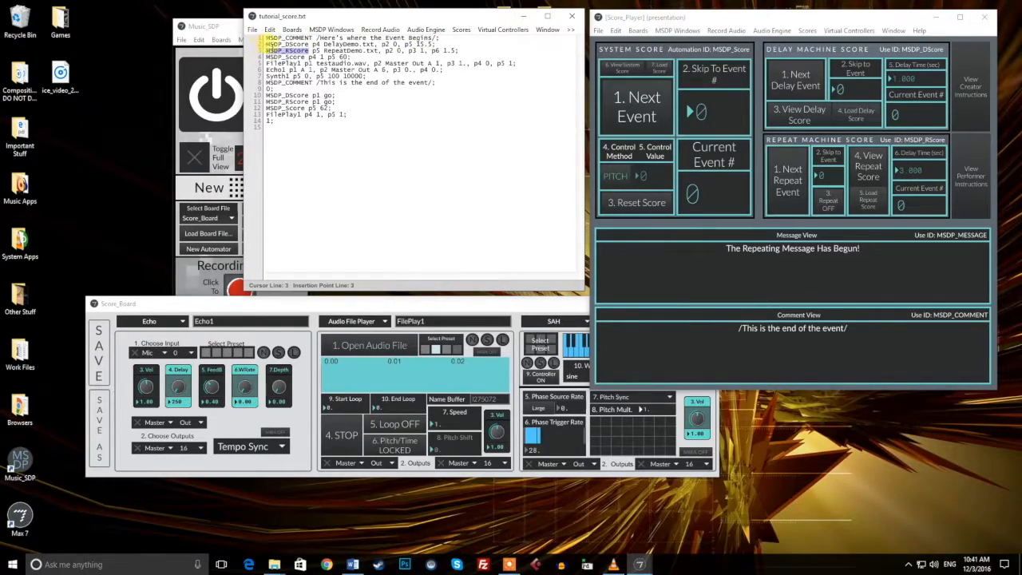
{"action": "left_click_drag", "start_coordinate": [312, 50], "coordinate": [459, 50]}
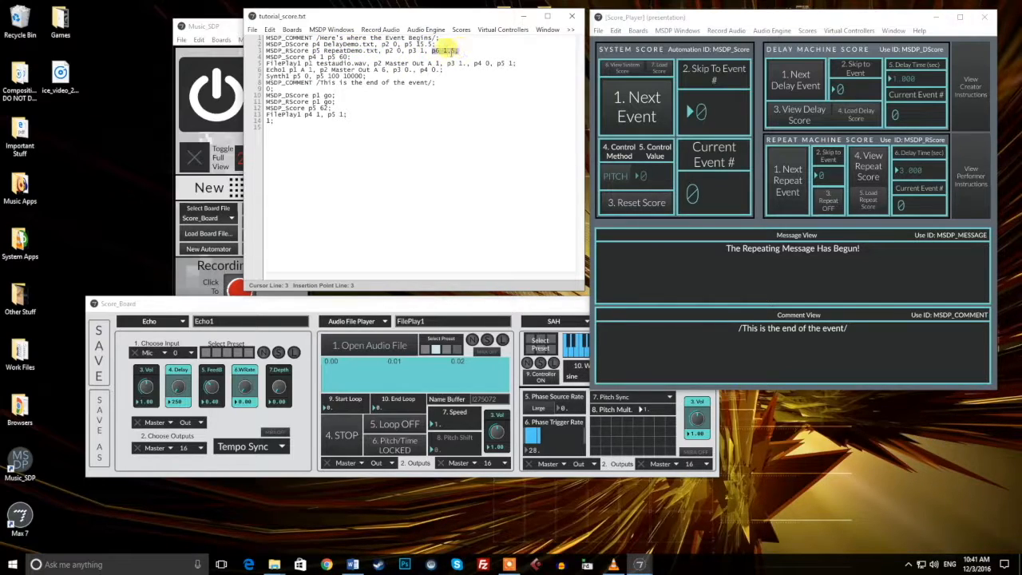
{"action": "left_click", "coordinate": [412, 50]}
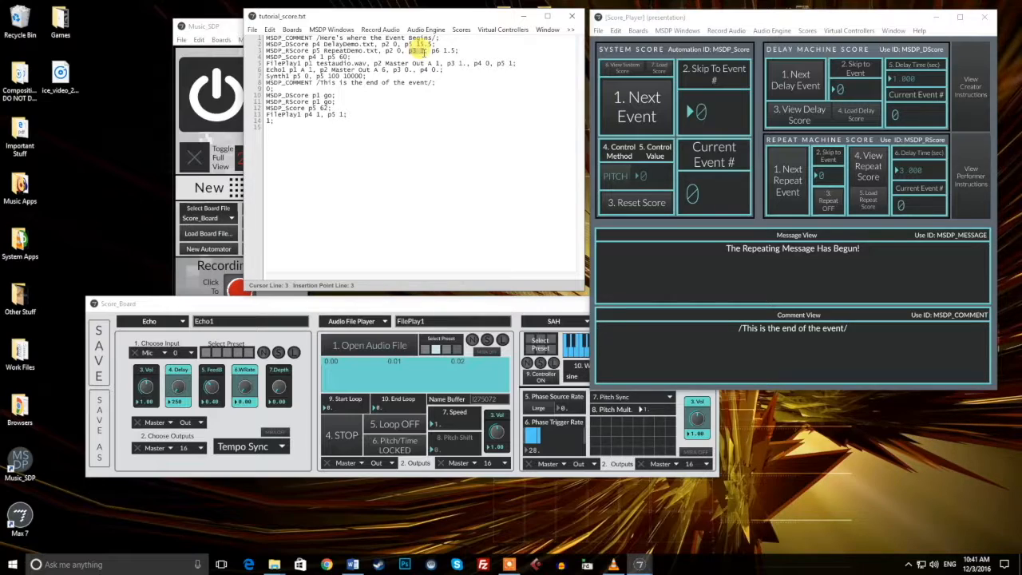
{"action": "left_click", "coordinate": [445, 44]}
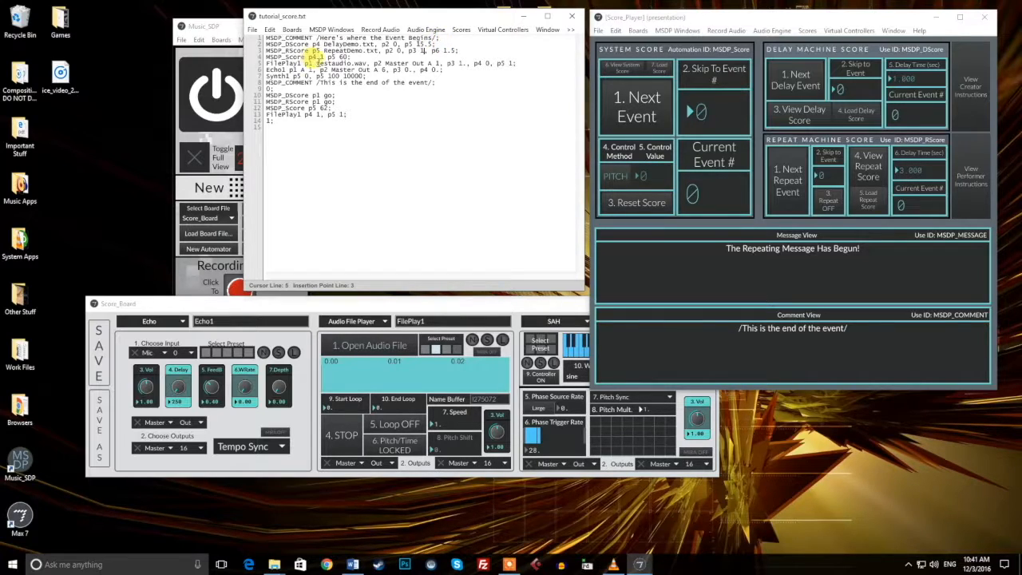
Highlight the first event's MSDP_Score control parameters and add the missing comma between p4 1 and p5 60.
{"action": "left_click", "coordinate": [300, 68]}
{"action": "double_click", "coordinate": [295, 57]}
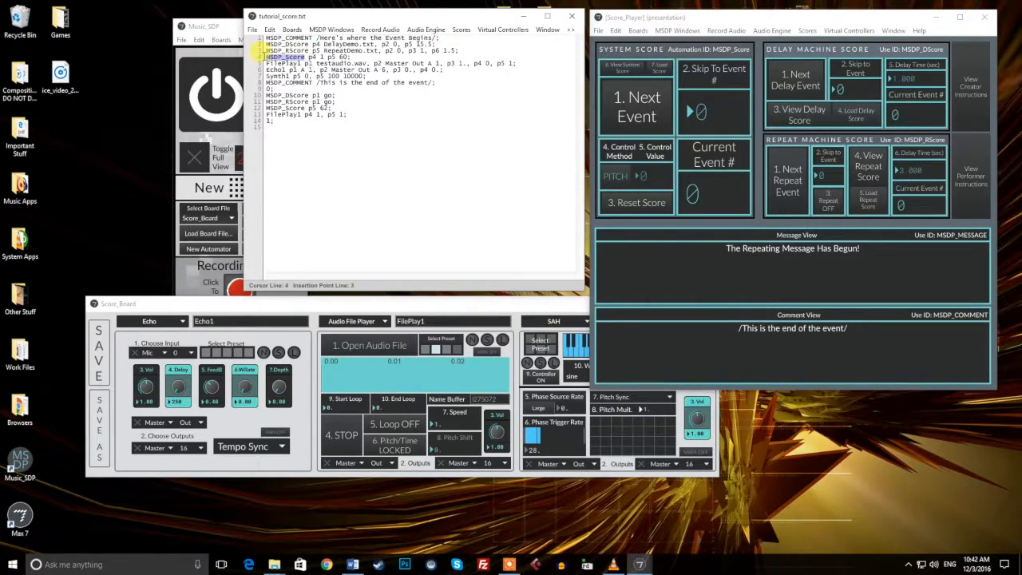
{"action": "left_click_drag", "start_coordinate": [310, 58], "coordinate": [324, 58]}
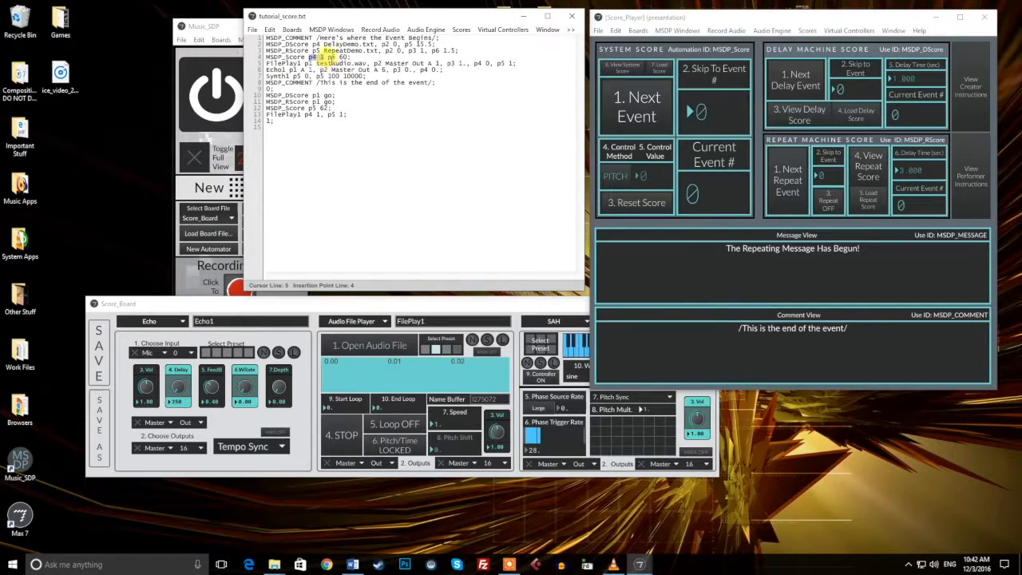
{"action": "left_click_drag", "start_coordinate": [319, 56], "coordinate": [336, 56]}
{"action": "left_click_drag", "start_coordinate": [331, 57], "coordinate": [356, 50]}
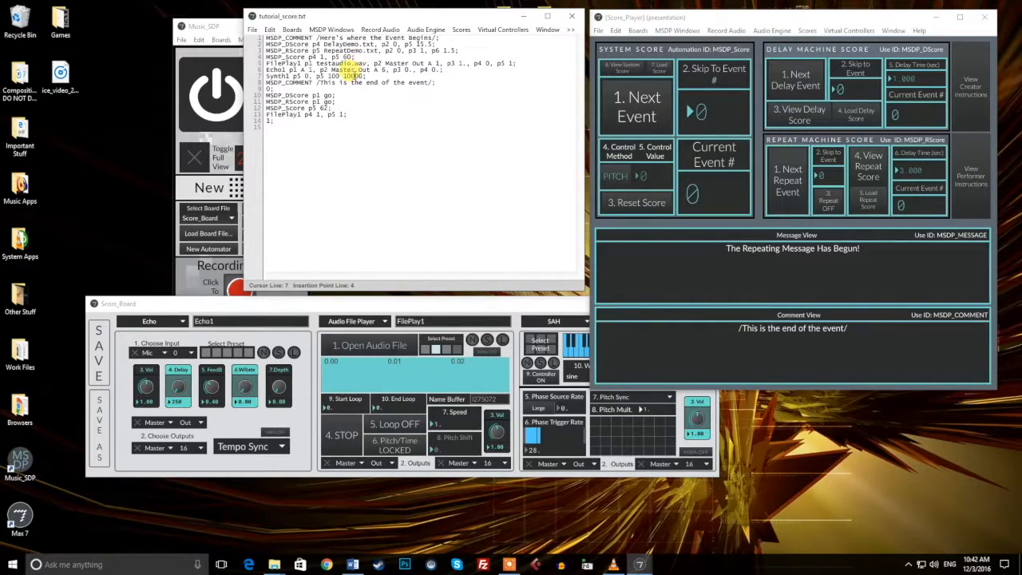
Reset the system score and trigger its first event from the Score Player.
{"action": "left_click", "coordinate": [615, 176]}
{"action": "left_click", "coordinate": [482, 149]}
{"action": "left_click", "coordinate": [614, 204]}
{"action": "left_click", "coordinate": [645, 96]}
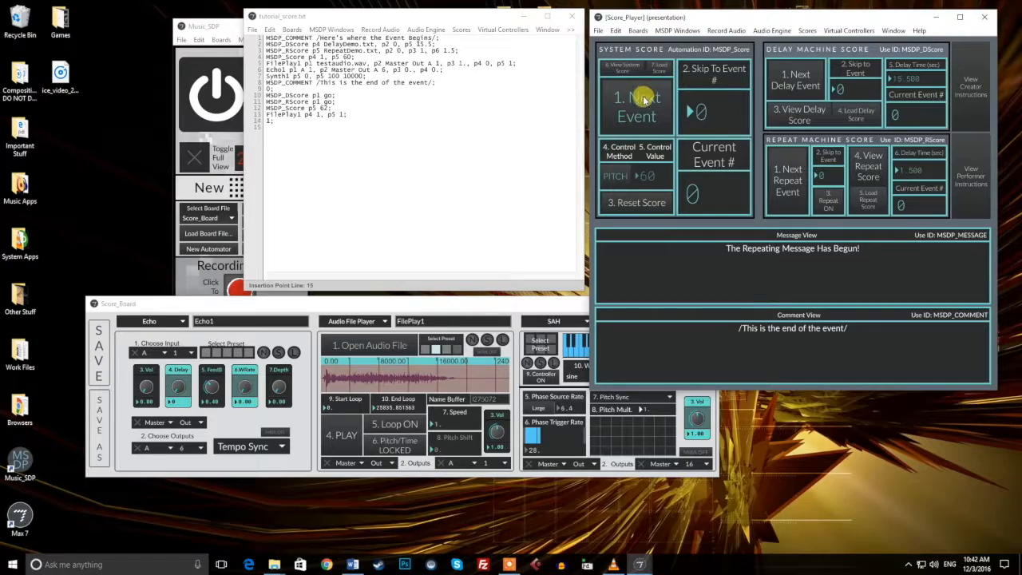
View and close the delay score, and highlight the second event's MSDP_DScore, MSDP_RScore and MSDP_Score lines in tutorial_score.txt.
{"action": "left_click", "coordinate": [799, 114]}
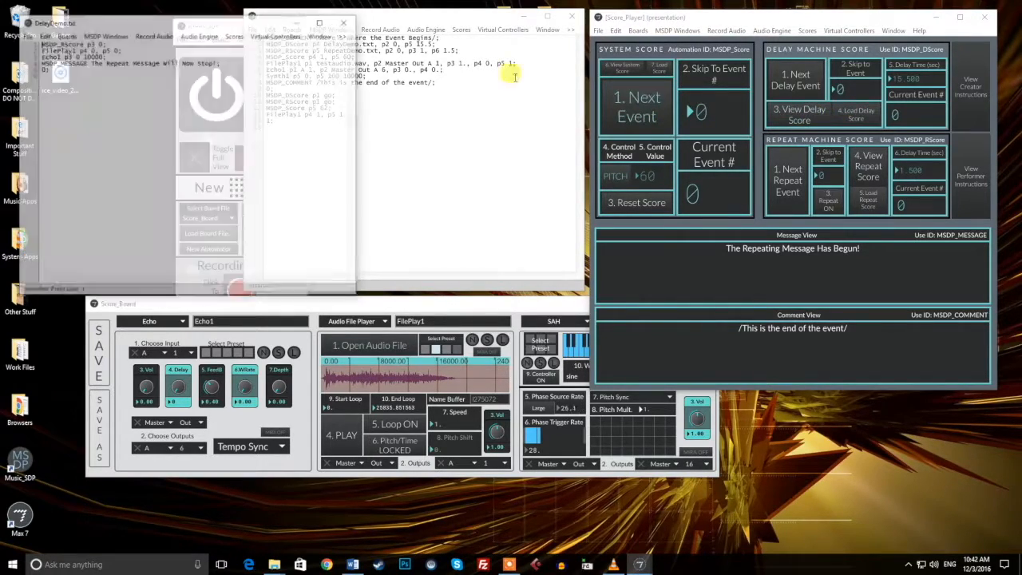
{"action": "left_click", "coordinate": [345, 26]}
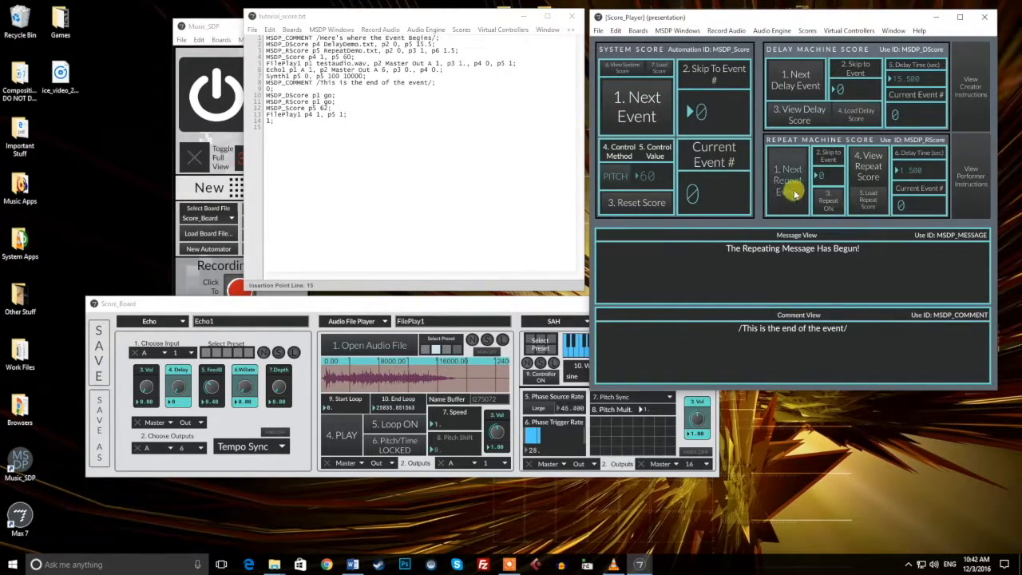
{"action": "left_click_drag", "start_coordinate": [339, 102], "coordinate": [233, 102]}
{"action": "left_click", "coordinate": [329, 102]}
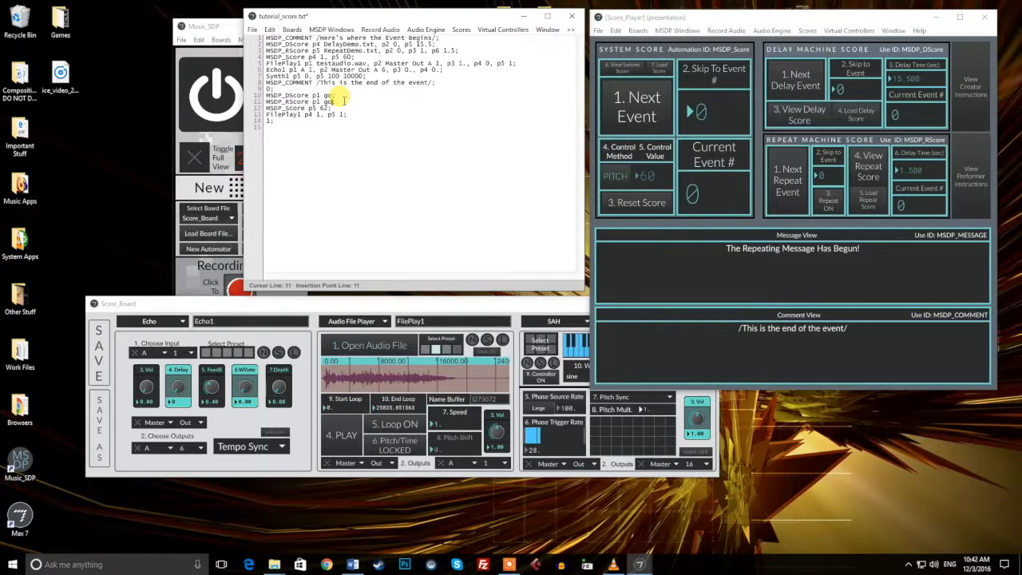
{"action": "mouse_move", "coordinate": [337, 95]}
{"action": "left_mouse_down"}
{"action": "mouse_move", "coordinate": [262, 90]}
{"action": "mouse_move", "coordinate": [285, 107]}
{"action": "mouse_move", "coordinate": [331, 108]}
{"action": "left_mouse_up"}
{"action": "left_click", "coordinate": [342, 106]}
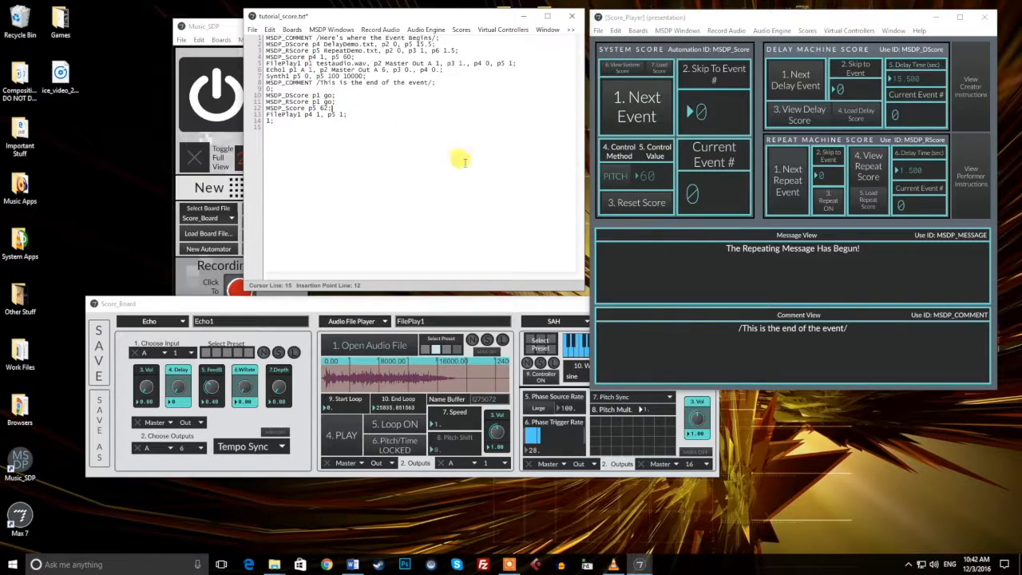
Trigger the next system score event and view the delay score, highlighting its MSDP_RScore p3 0 line.
{"action": "left_click", "coordinate": [627, 114]}
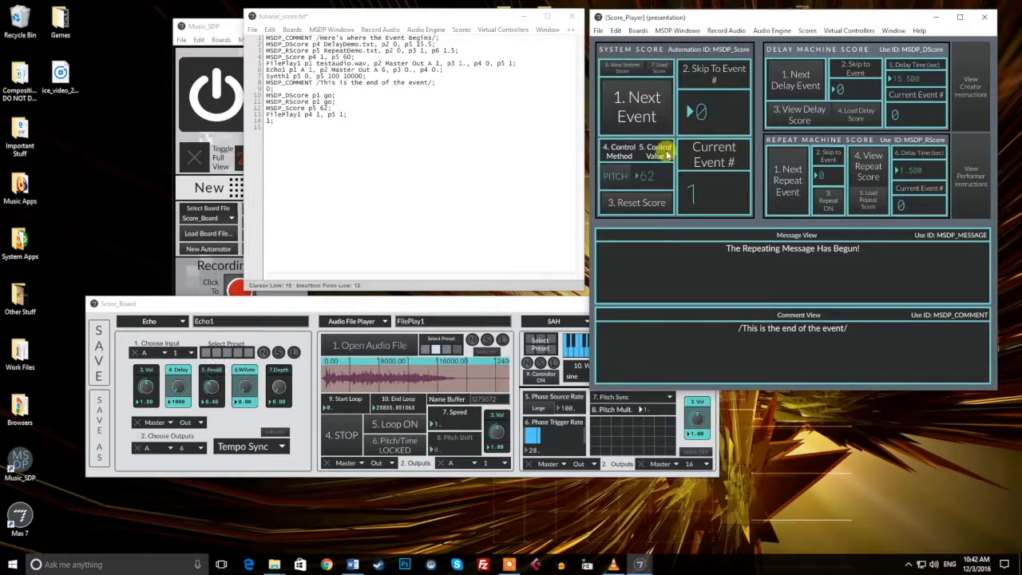
{"action": "left_click", "coordinate": [803, 116]}
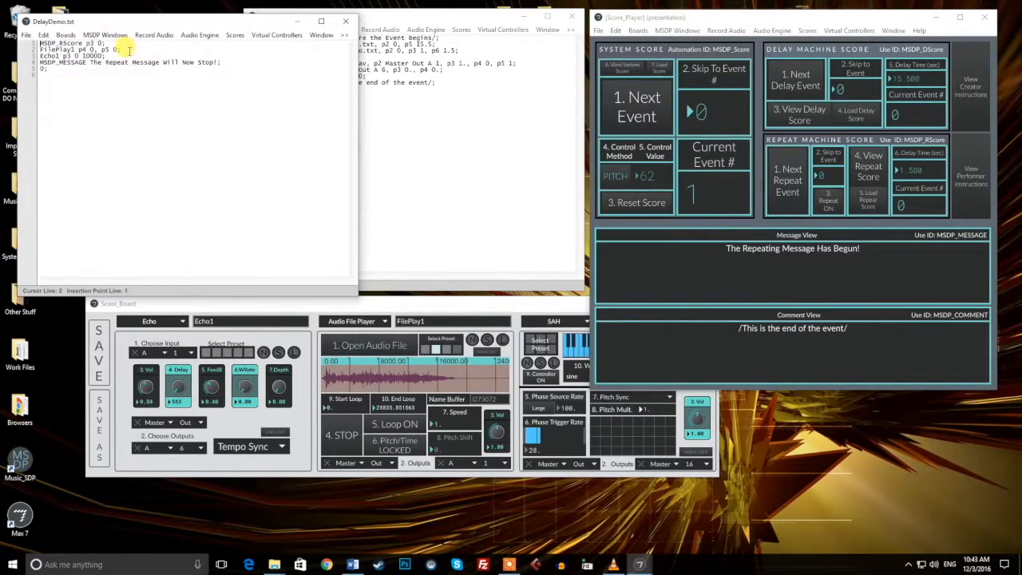
{"action": "left_click_drag", "start_coordinate": [112, 43], "coordinate": [20, 41]}
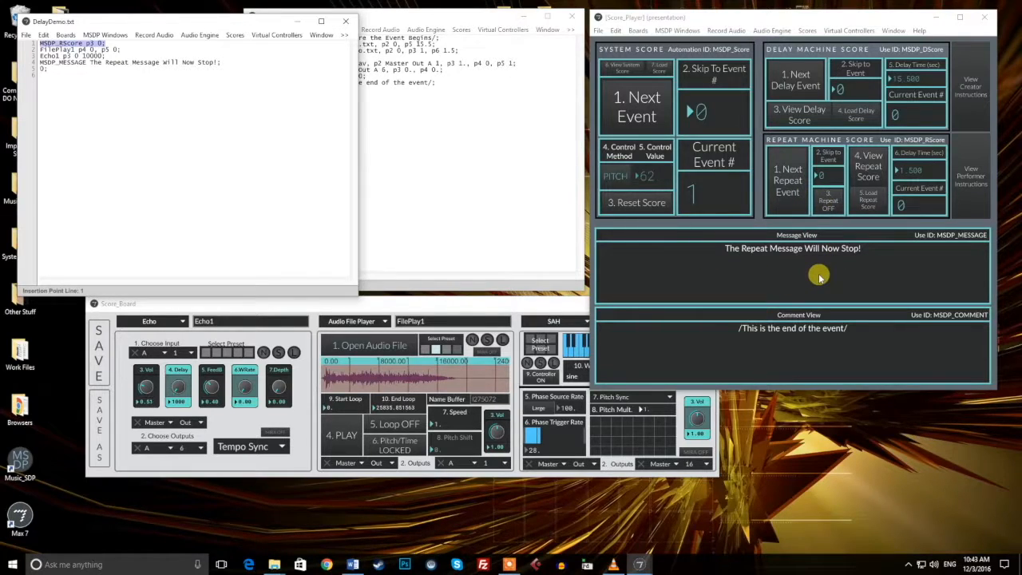
Close the DelayDemo.txt and tutorial_score.txt score windows.
{"action": "left_click", "coordinate": [350, 21]}
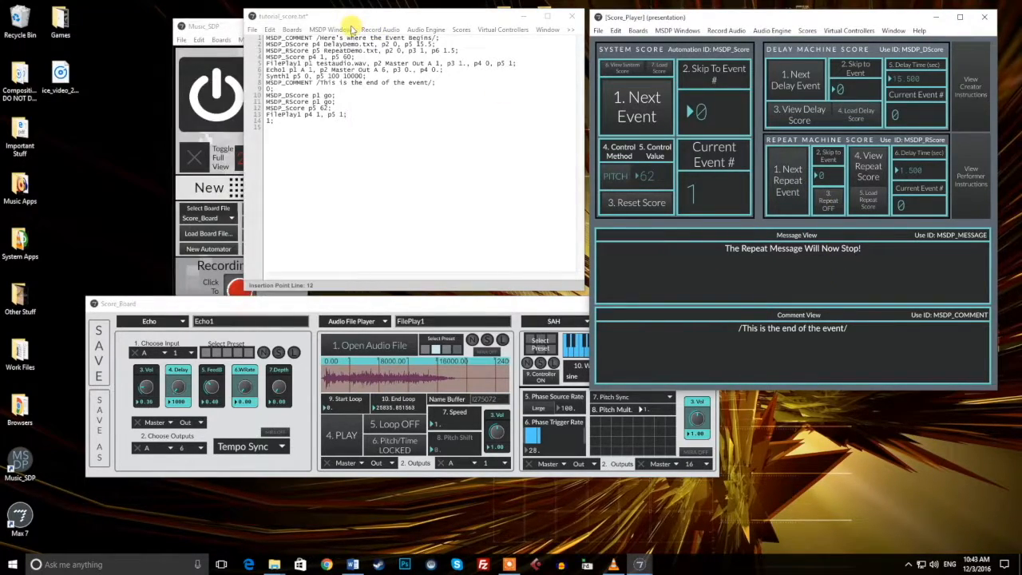
{"action": "left_click", "coordinate": [572, 16]}
{"action": "left_click", "coordinate": [431, 189]}
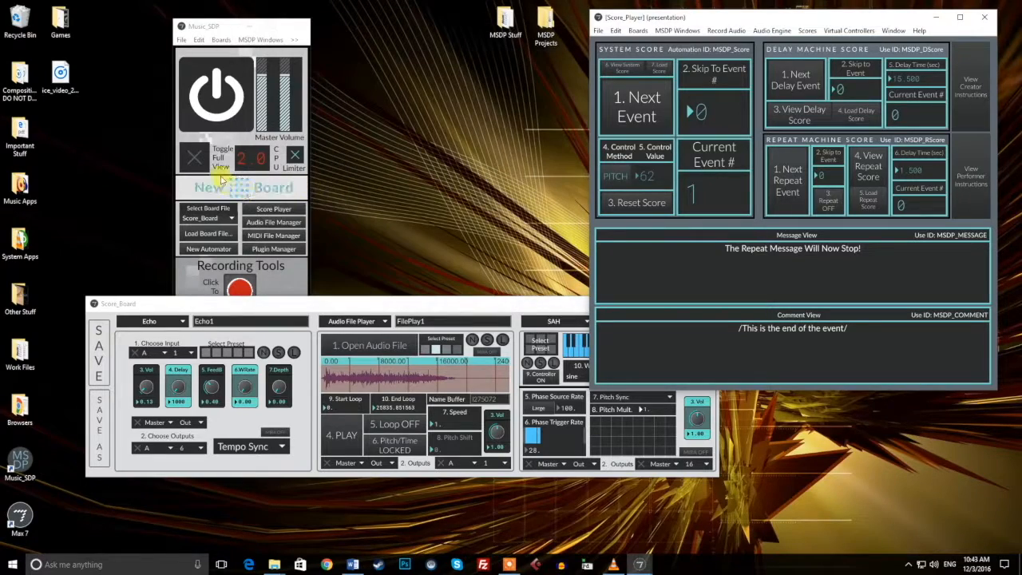
Switch Music_SDP to full view, reposition its window and highlight the System Score file name in the project settings.
{"action": "left_click", "coordinate": [200, 157]}
{"action": "left_click_drag", "start_coordinate": [413, 32], "coordinate": [395, 21]}
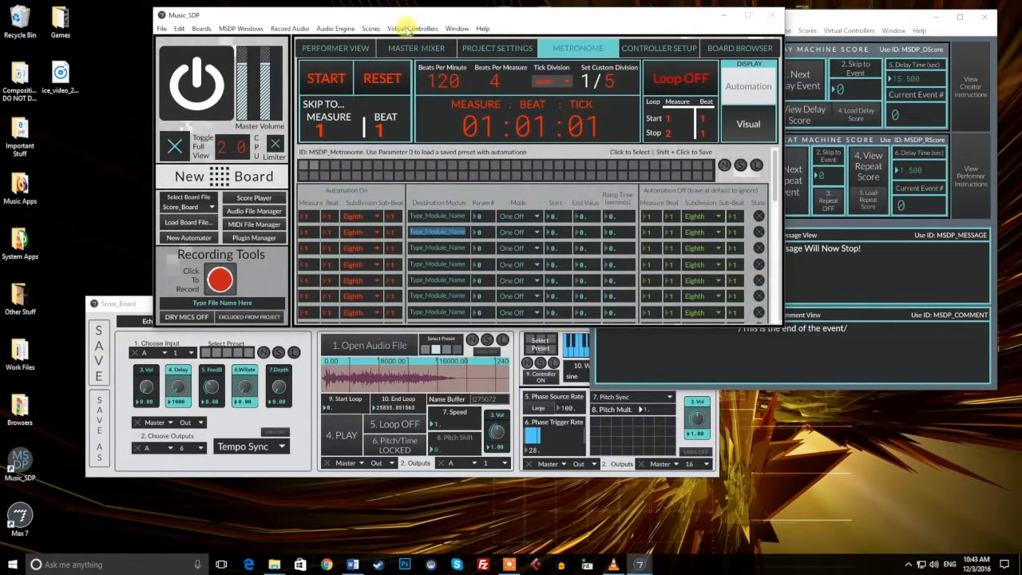
{"action": "left_click", "coordinate": [521, 50]}
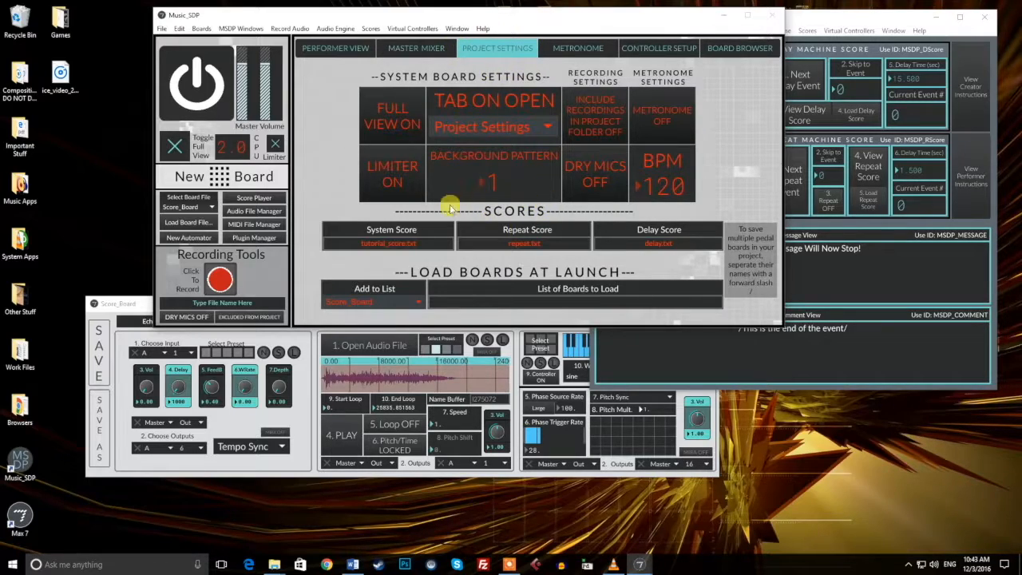
{"action": "left_click_drag", "start_coordinate": [424, 242], "coordinate": [322, 237]}
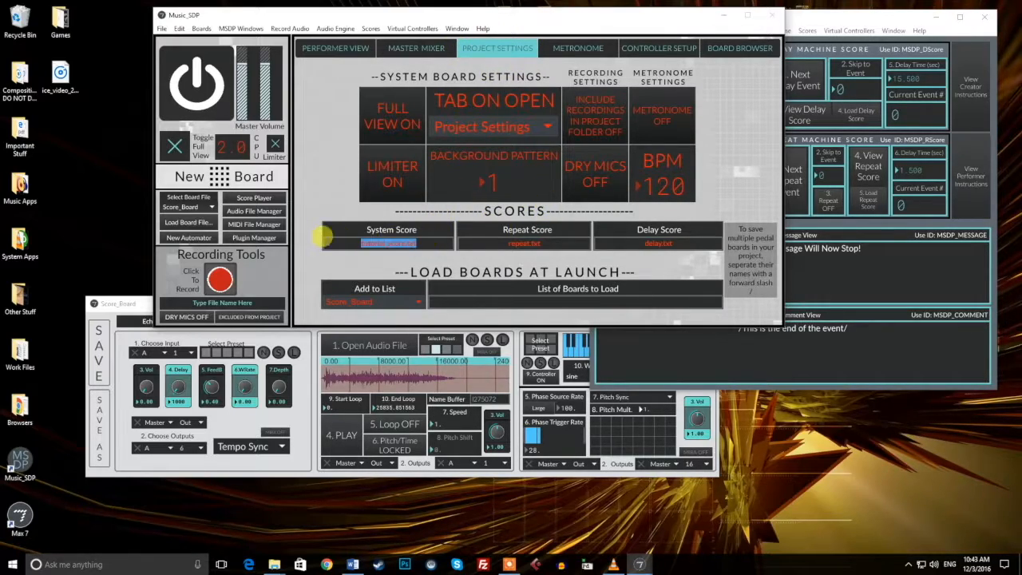
Set the project's System Score to score_demo.txt and Repeat Score to demo_repeat.txt, edit the Delay Score file name, and leave full view.
{"action": "type", "text": "demo_sc"}
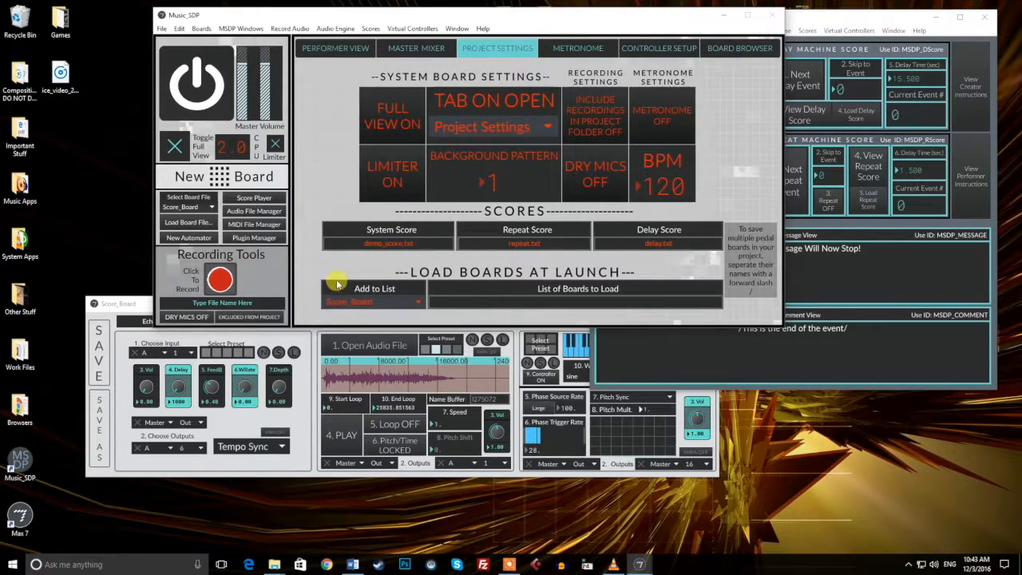
{"action": "left_click_drag", "start_coordinate": [509, 242], "coordinate": [536, 241]}
{"action": "type", "text": "demo_"}
{"action": "left_click_drag", "start_coordinate": [403, 242], "coordinate": [345, 239]}
{"action": "type", "text": "test"}
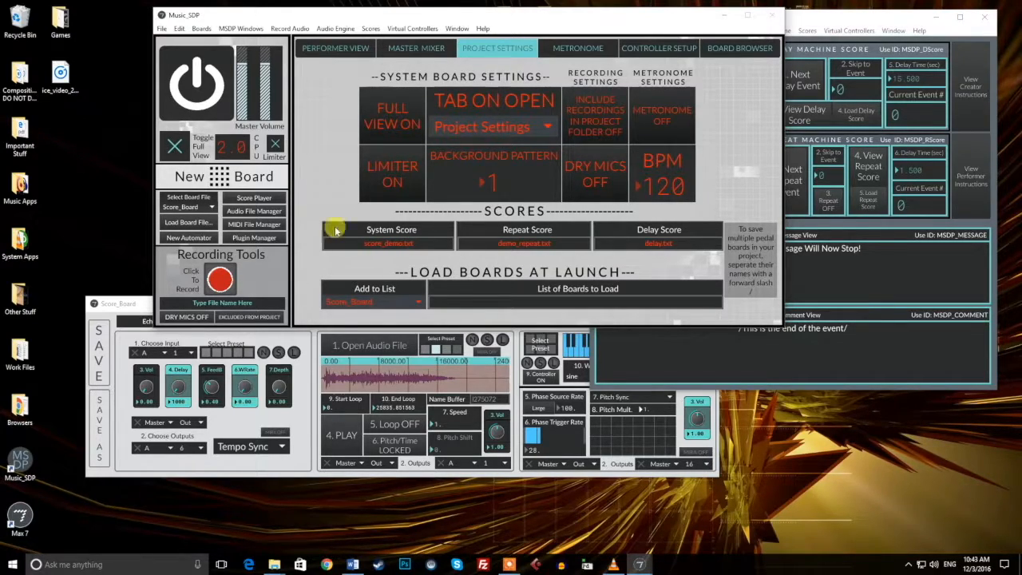
{"action": "left_click_drag", "start_coordinate": [661, 243], "coordinate": [644, 243]}
{"action": "type", "text": "d"}
{"action": "left_click", "coordinate": [175, 144]}
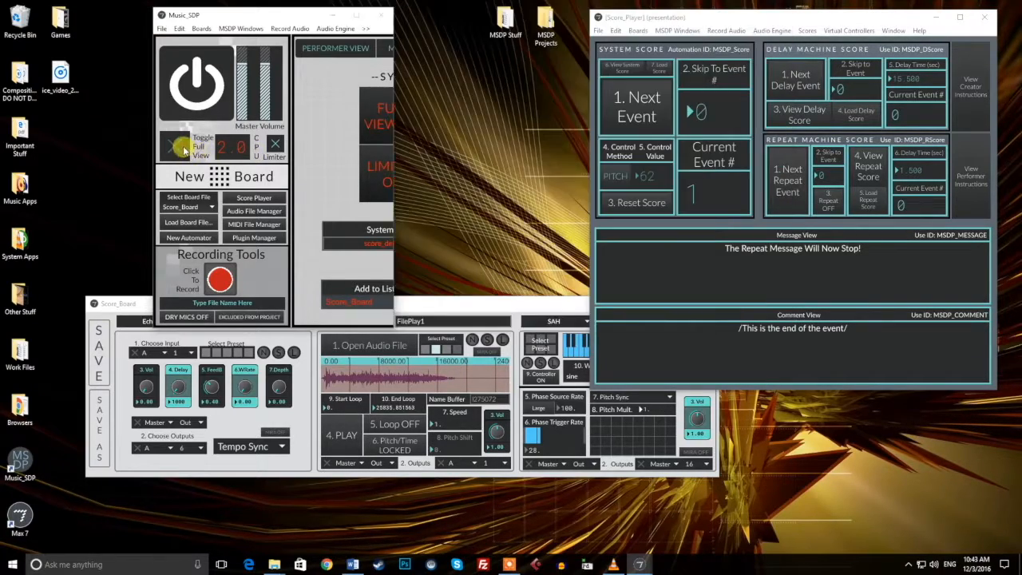
View the system, delay and repeat scores from the Score Player, and close the three score windows.
{"action": "left_click", "coordinate": [623, 66]}
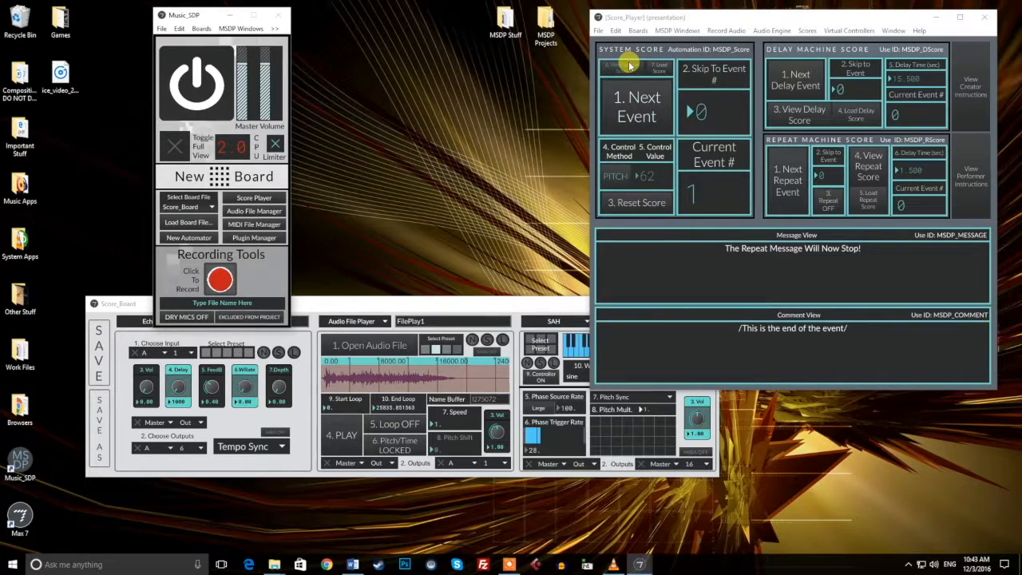
{"action": "left_click", "coordinate": [800, 113]}
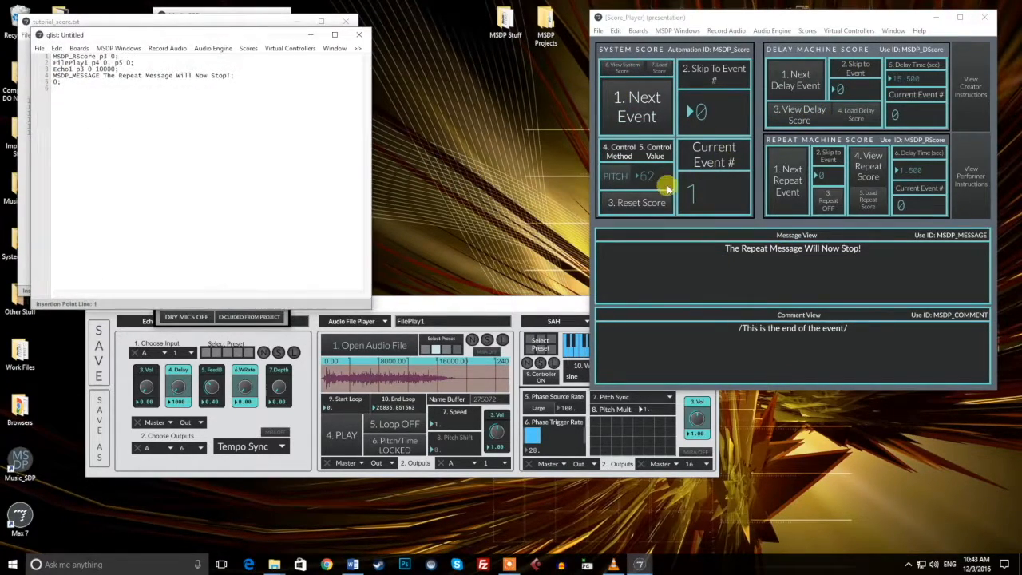
{"action": "left_click", "coordinate": [853, 165]}
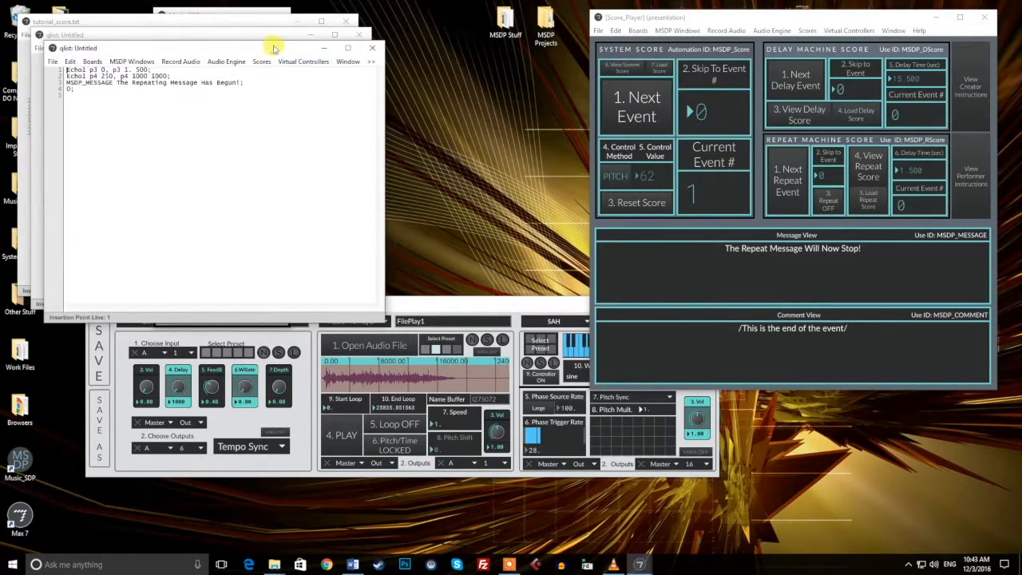
{"action": "left_click_drag", "start_coordinate": [274, 50], "coordinate": [303, 53]}
{"action": "left_click", "coordinate": [401, 51]}
{"action": "left_click", "coordinate": [360, 36]}
{"action": "left_click", "coordinate": [345, 22]}
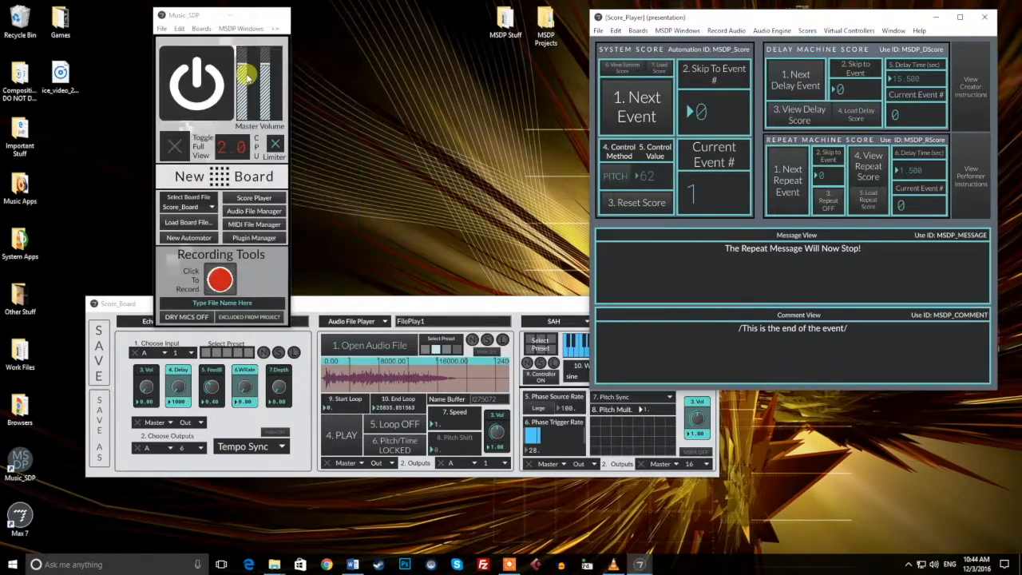
Show Music_SDP in full view, look through its Metronome, Controller Setup, Performer View and Master Mixer pages, and return to compact view.
{"action": "left_click", "coordinate": [187, 141]}
{"action": "left_click", "coordinate": [578, 48]}
{"action": "left_click", "coordinate": [659, 48]}
{"action": "left_click", "coordinate": [375, 49]}
{"action": "left_click", "coordinate": [399, 48]}
{"action": "left_click", "coordinate": [184, 145]}
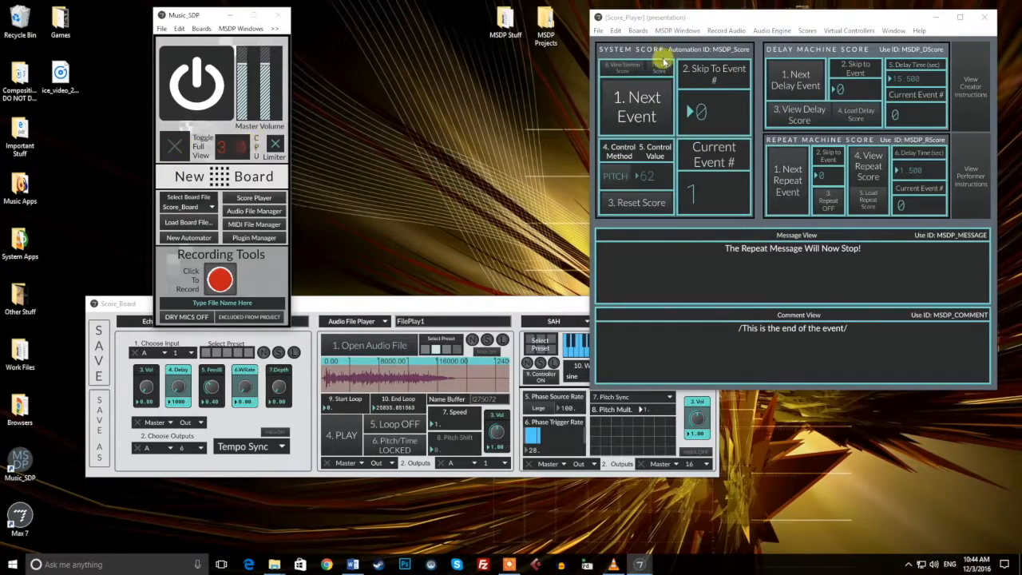
Reposition the Score Player and Score_Board windows, and open the list of available board files in Music_SDP.
{"action": "left_click_drag", "start_coordinate": [730, 22], "coordinate": [652, 16]}
{"action": "left_click", "coordinate": [452, 319]}
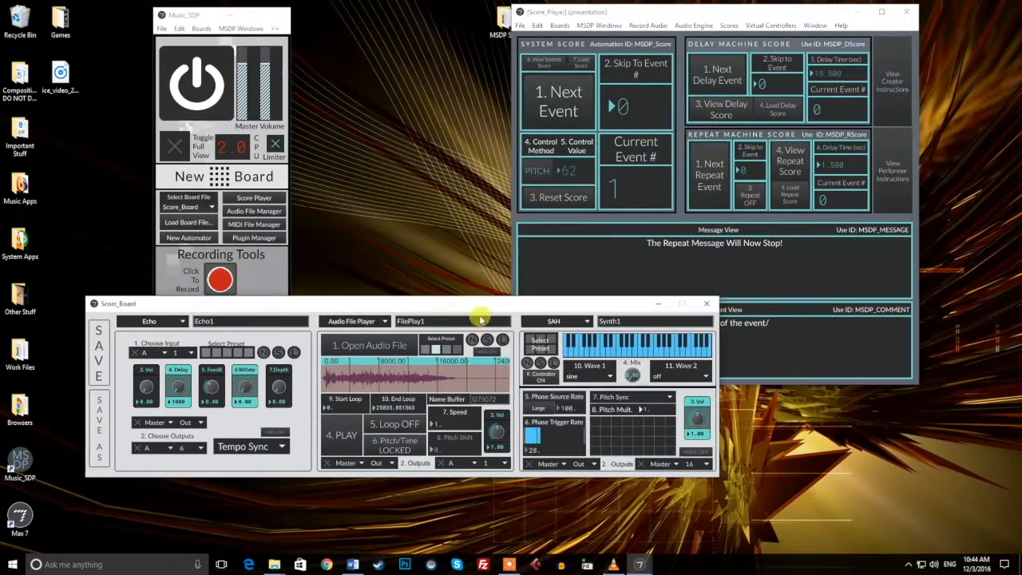
{"action": "left_click_drag", "start_coordinate": [447, 306], "coordinate": [571, 233]}
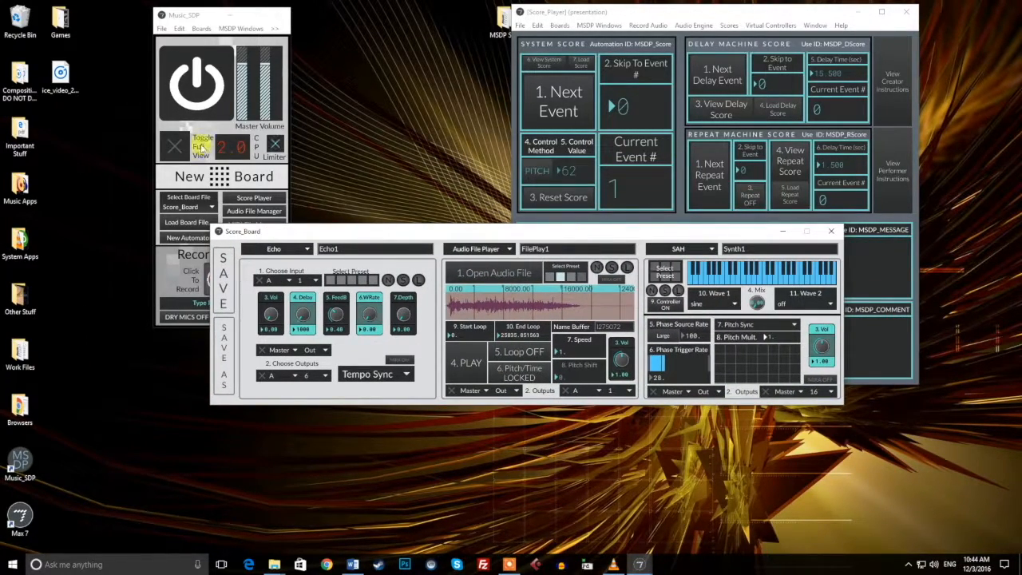
{"action": "left_click", "coordinate": [184, 204]}
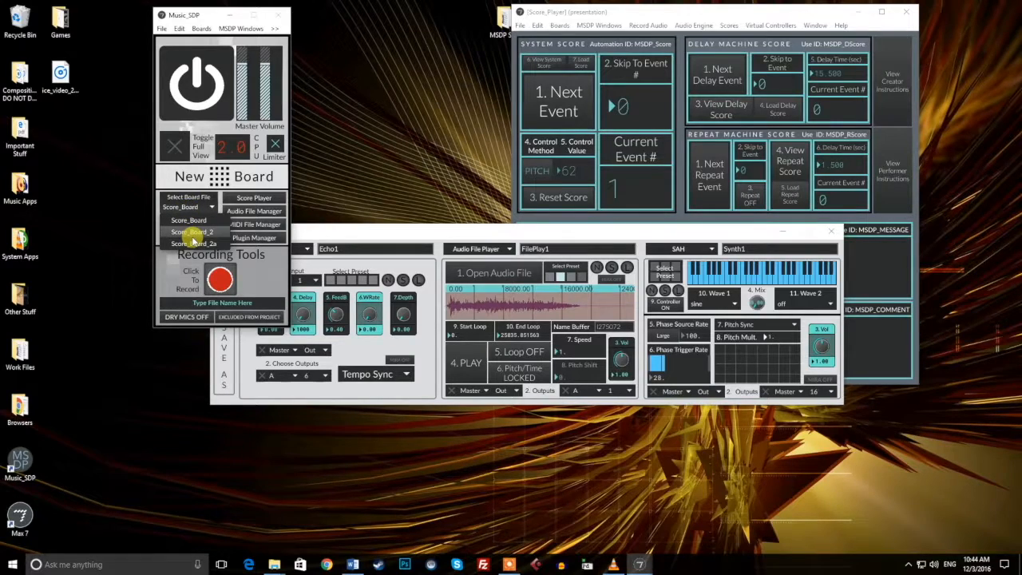
Load Score_Demo as the system score and check its text, and load RepeatDemo from the Saved Scores folder as a secondary score.
{"action": "left_click", "coordinate": [582, 61]}
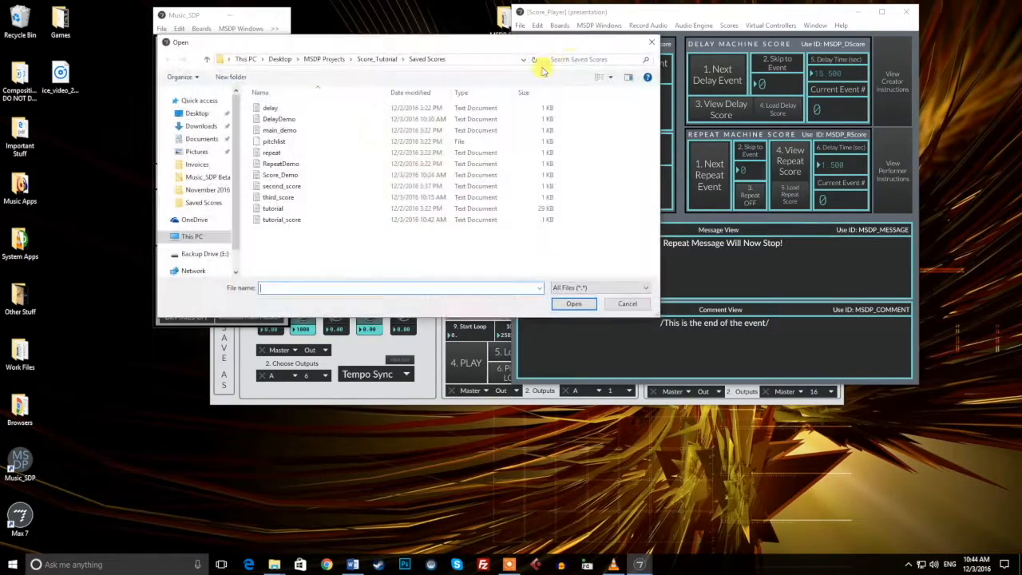
{"action": "double_click", "coordinate": [297, 180]}
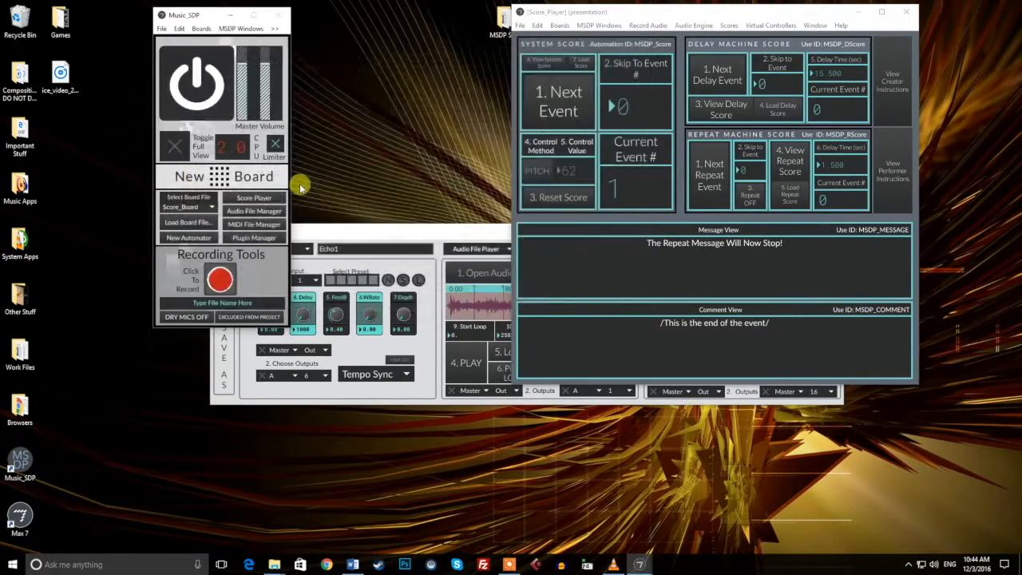
{"action": "left_click", "coordinate": [543, 63]}
{"action": "left_click", "coordinate": [344, 22]}
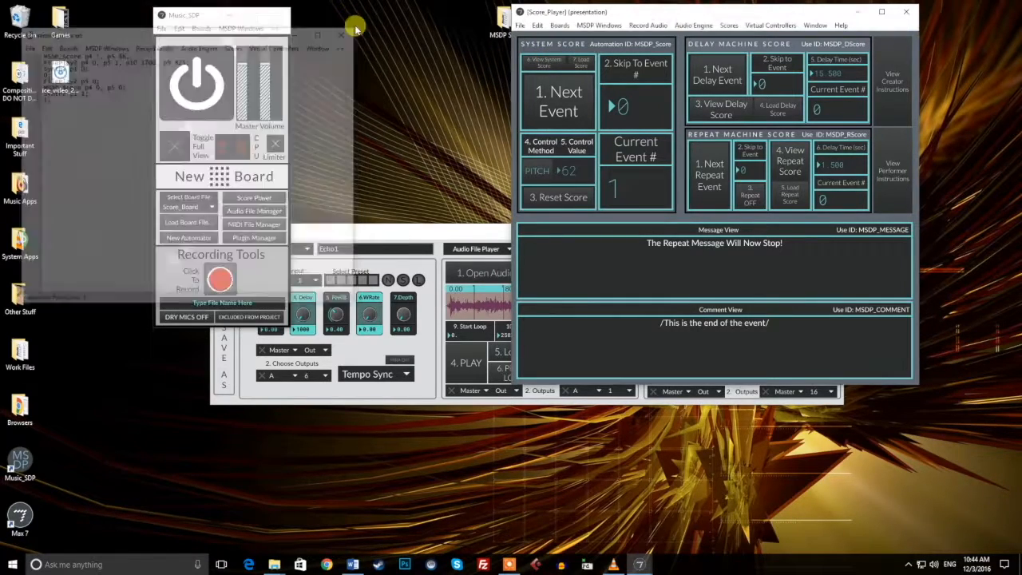
{"action": "left_click", "coordinate": [777, 105]}
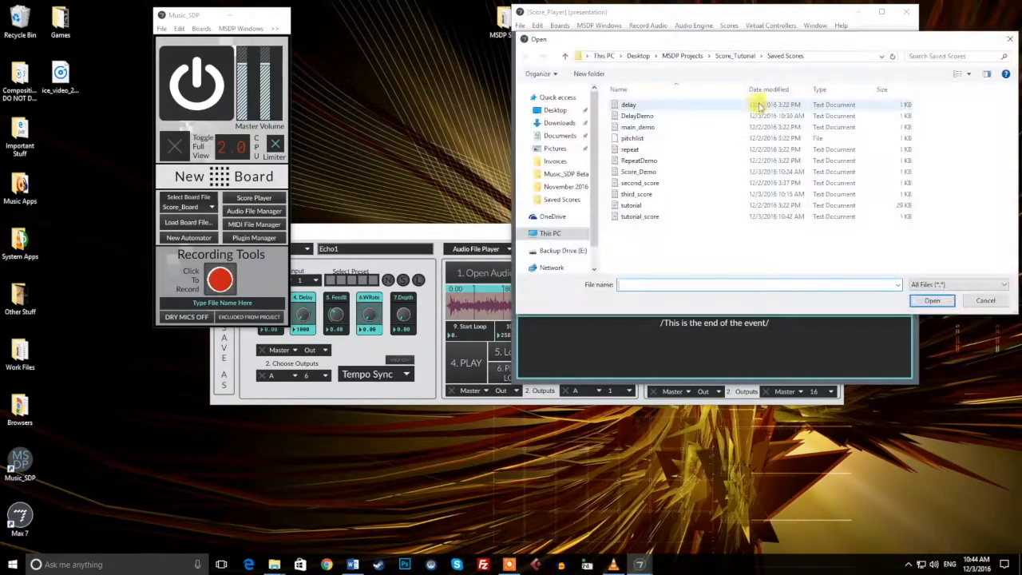
{"action": "double_click", "coordinate": [667, 163]}
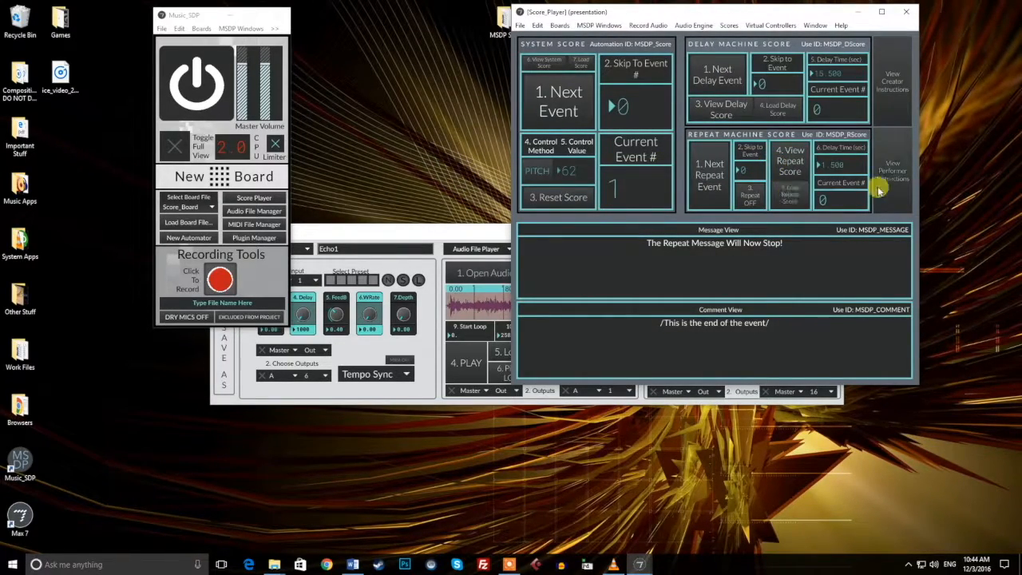
Open the creator instructions and enlarge the tutorial.txt window, reading through to the section on different types of parameters.
{"action": "left_click", "coordinate": [888, 102]}
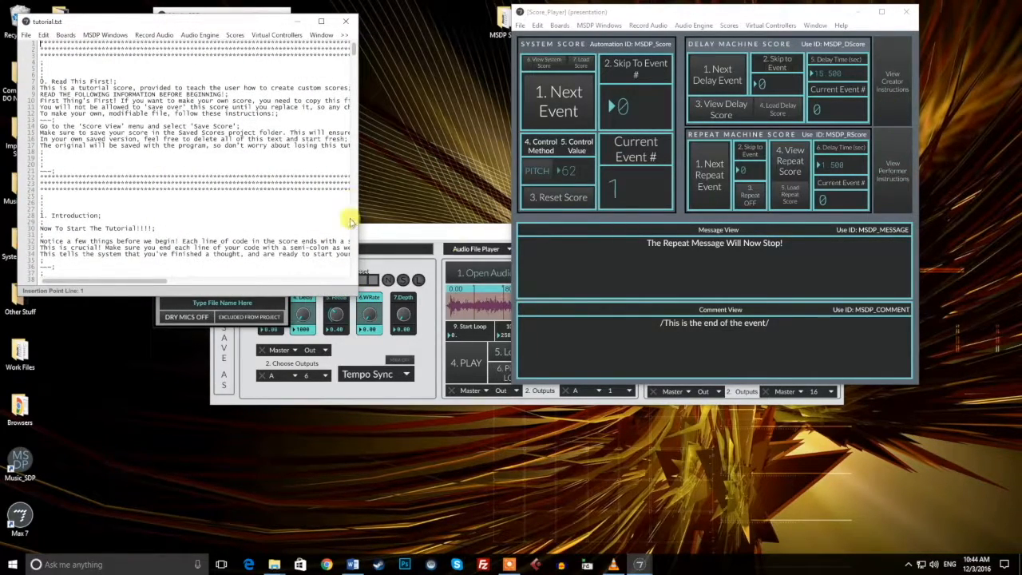
{"action": "scroll", "coordinate": [321, 163], "scroll_direction": "down", "scroll_amount": 3}
{"action": "left_click_drag", "start_coordinate": [353, 125], "coordinate": [536, 128]}
{"action": "scroll", "coordinate": [312, 125], "scroll_direction": "down", "scroll_amount": 15}
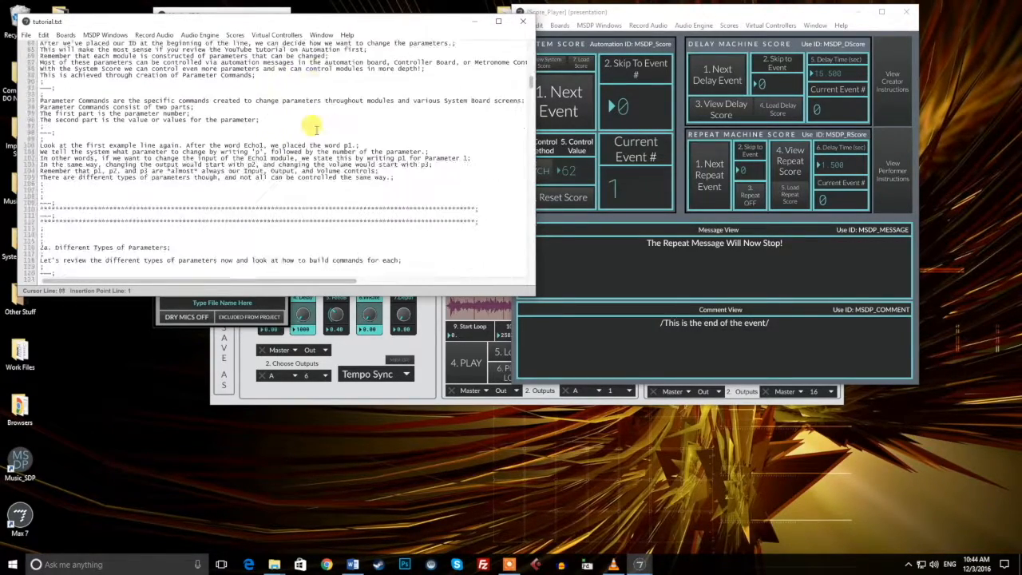
{"action": "scroll", "coordinate": [312, 126], "scroll_direction": "down", "scroll_amount": 9}
{"action": "left_click_drag", "start_coordinate": [365, 291], "coordinate": [366, 391]}
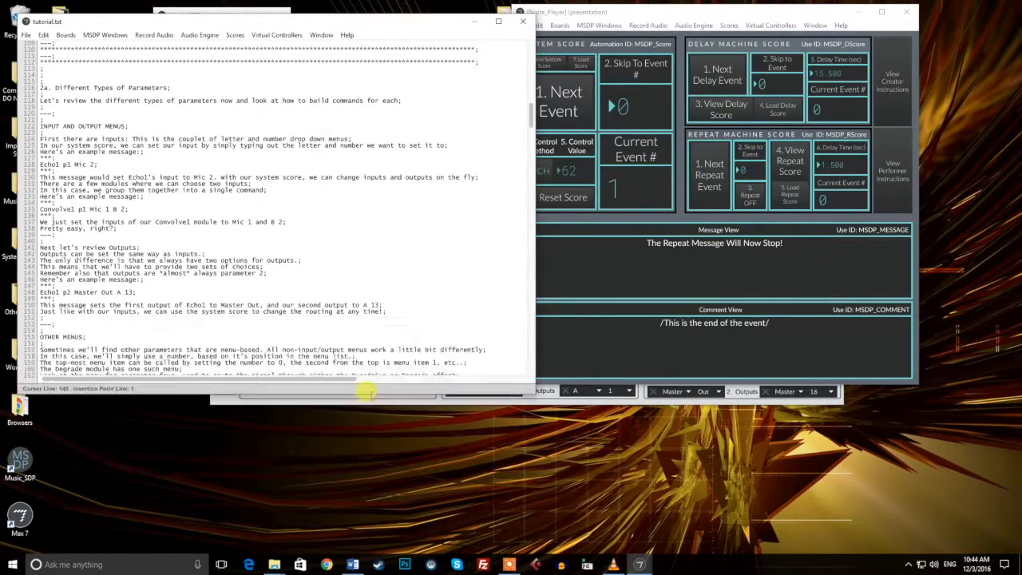
Read the rest of tutorial.txt, from the parameter types through to the sample events under End of Tutorial, and close it.
{"action": "scroll", "coordinate": [334, 223], "scroll_direction": "down", "scroll_amount": 14}
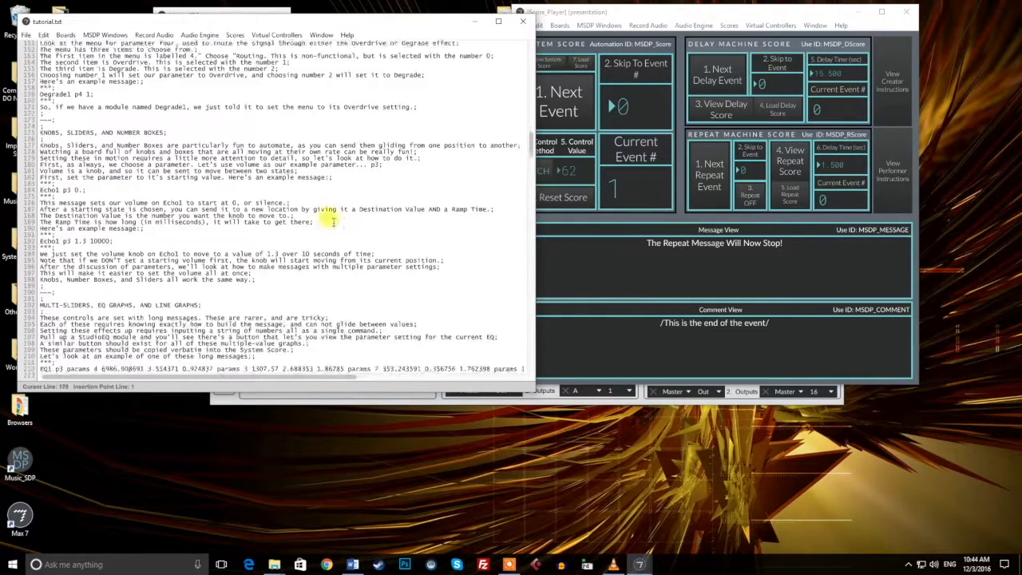
{"action": "scroll", "coordinate": [334, 222], "scroll_direction": "down", "scroll_amount": 20}
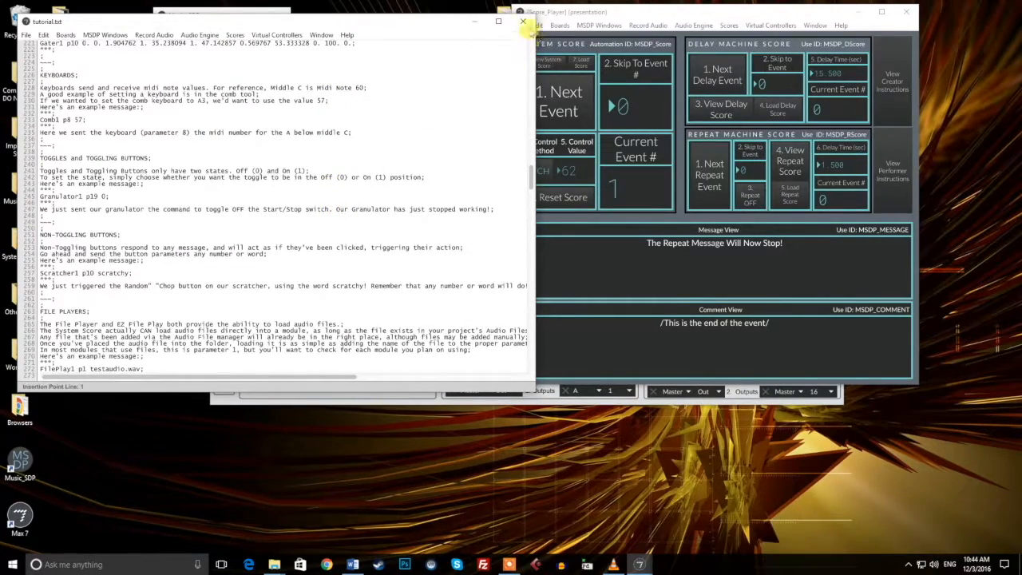
{"action": "scroll", "coordinate": [456, 135], "scroll_direction": "down", "scroll_amount": 19}
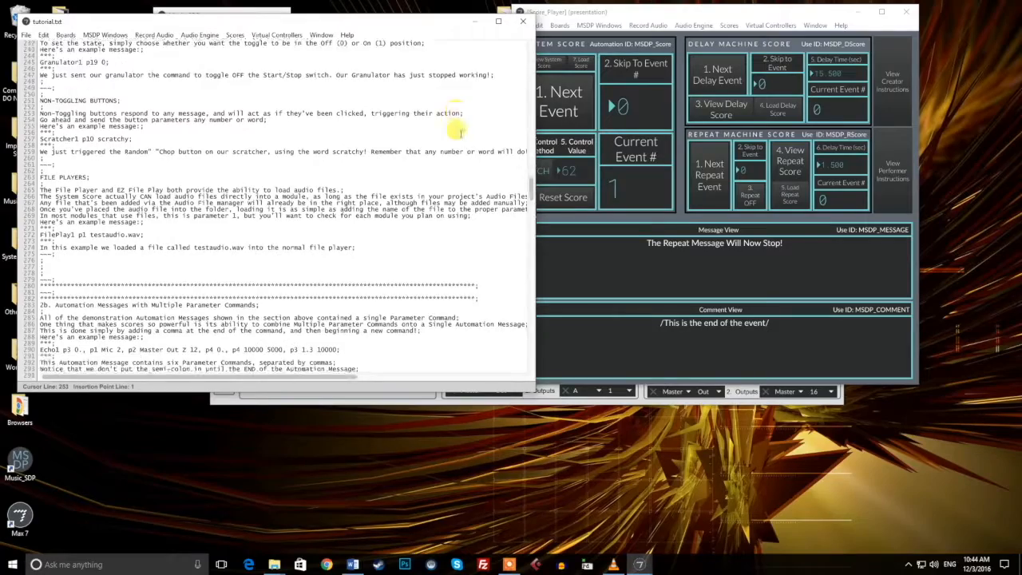
{"action": "scroll", "coordinate": [460, 131], "scroll_direction": "down", "scroll_amount": 20}
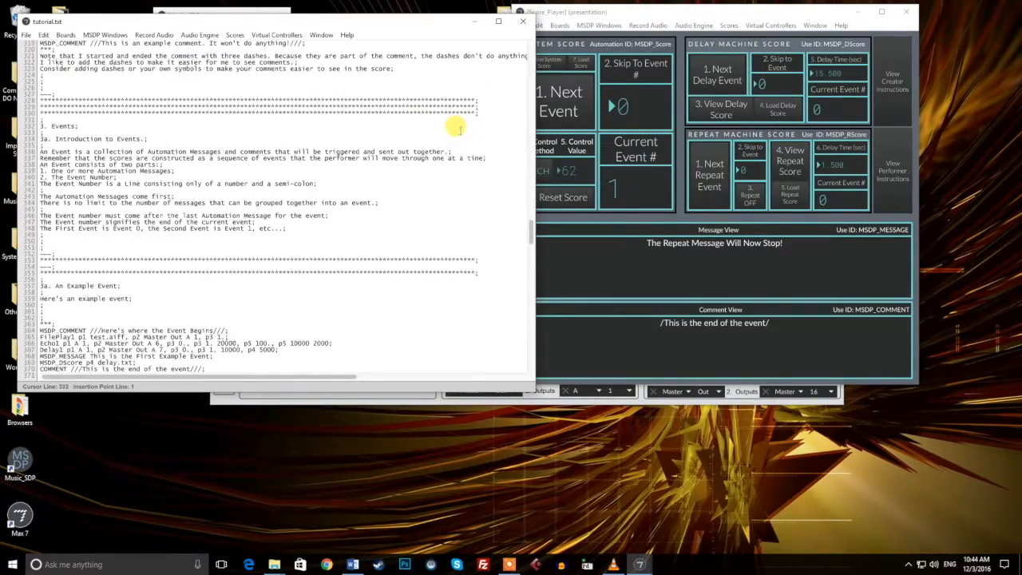
{"action": "scroll", "coordinate": [456, 128], "scroll_direction": "down", "scroll_amount": 20}
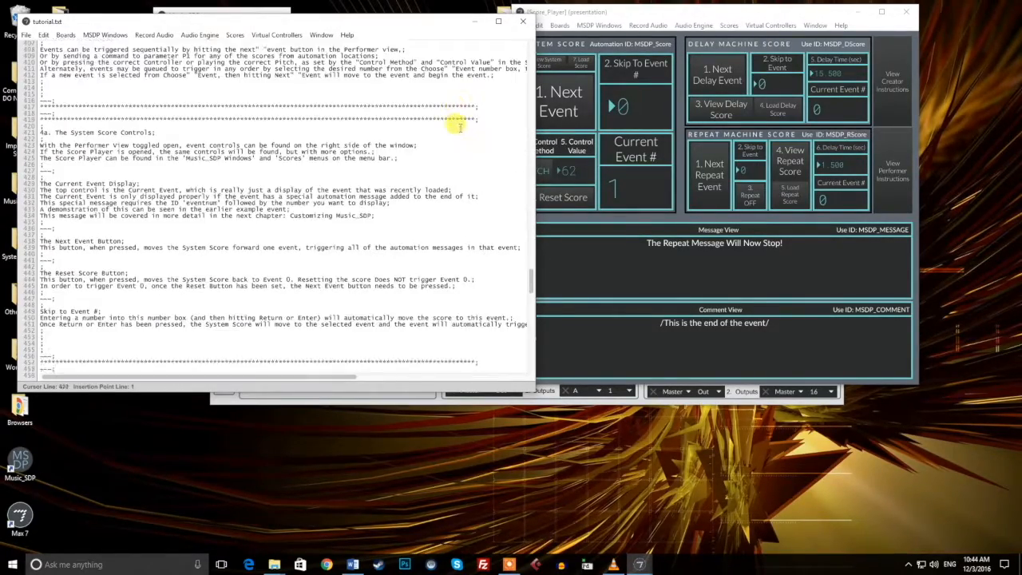
{"action": "scroll", "coordinate": [456, 126], "scroll_direction": "down", "scroll_amount": 13}
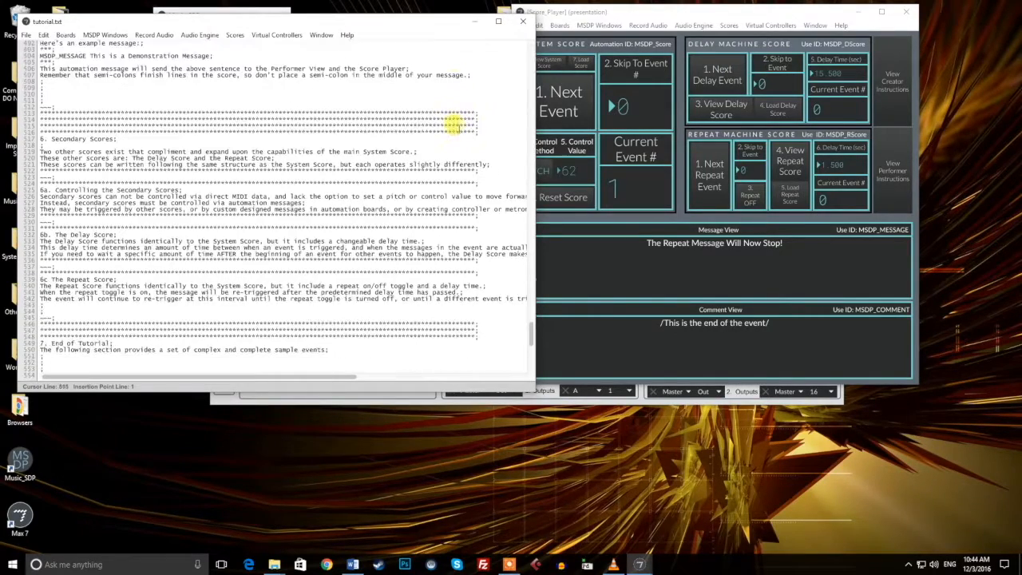
{"action": "scroll", "coordinate": [452, 121], "scroll_direction": "down", "scroll_amount": 15}
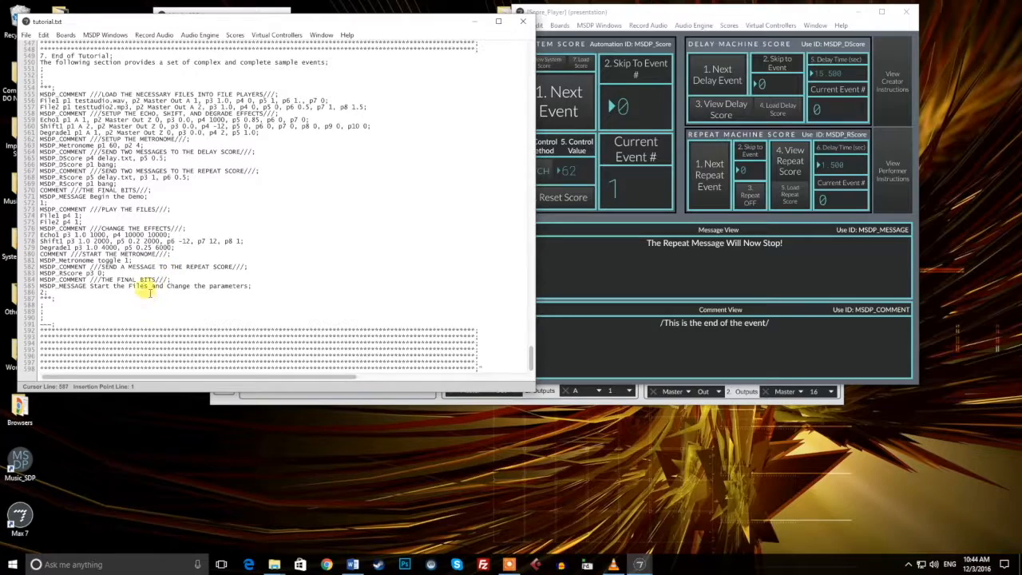
{"action": "left_click_drag", "start_coordinate": [150, 292], "coordinate": [254, 290]}
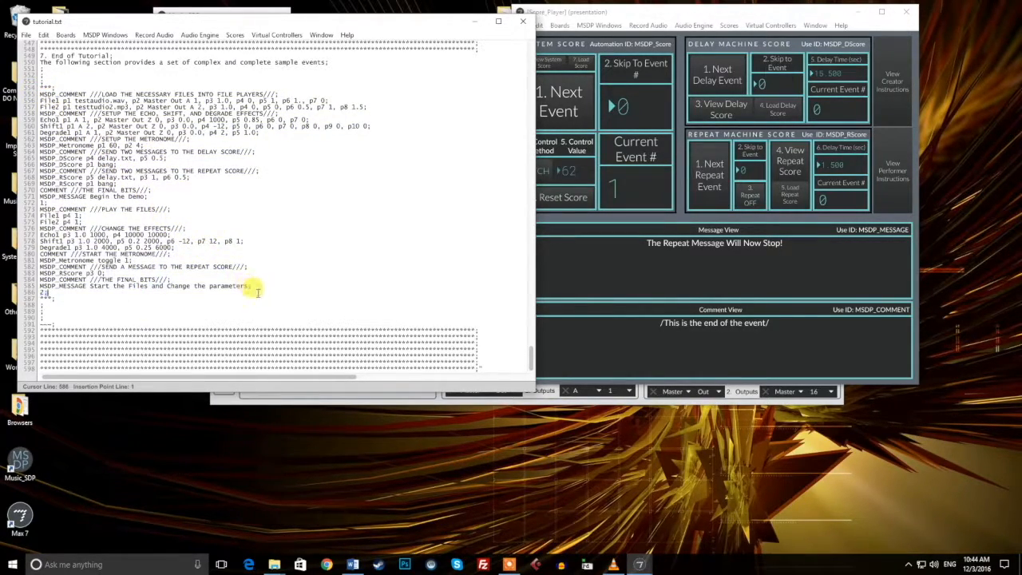
{"action": "left_click", "coordinate": [523, 20]}
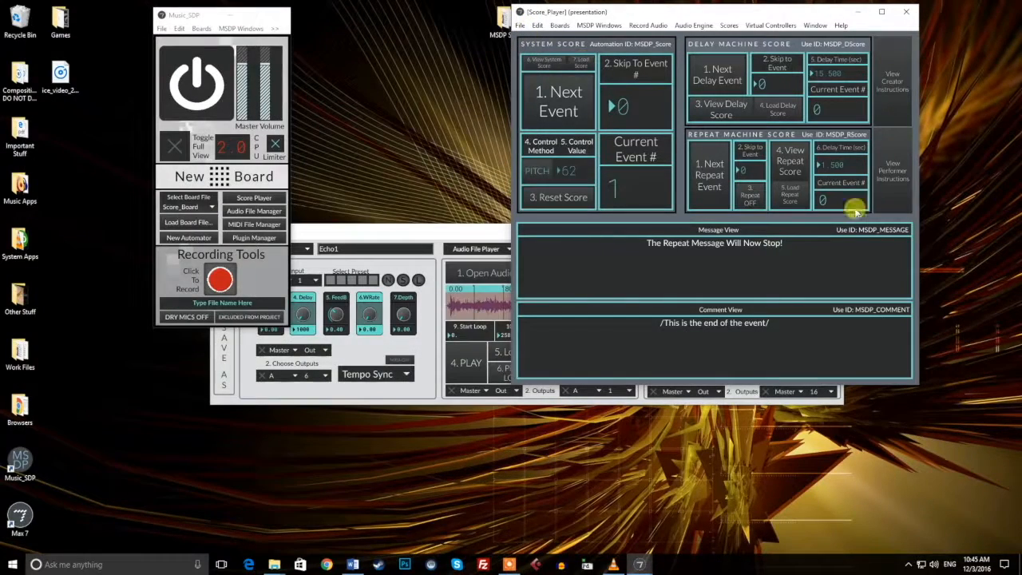
View and close the performer instructions, and show Music_SDP in full view to look through its pages.
{"action": "left_click", "coordinate": [880, 184]}
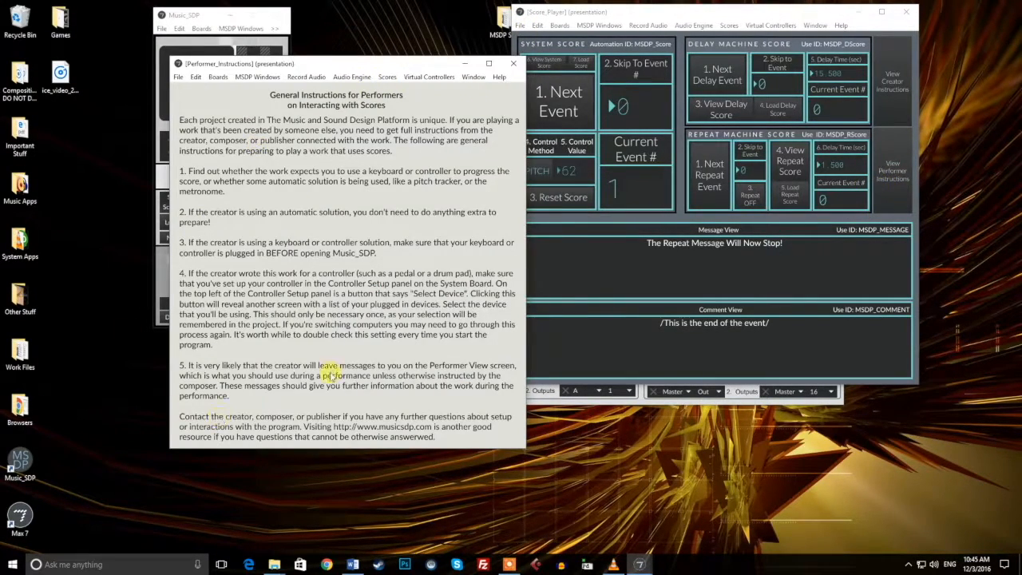
{"action": "left_click_drag", "start_coordinate": [431, 64], "coordinate": [467, 59]}
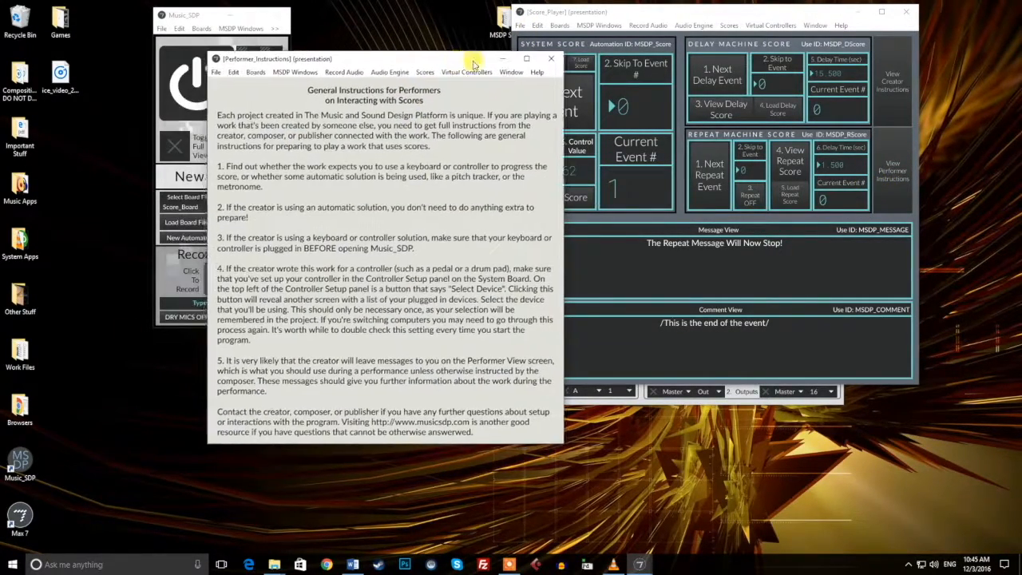
{"action": "left_click", "coordinate": [552, 63]}
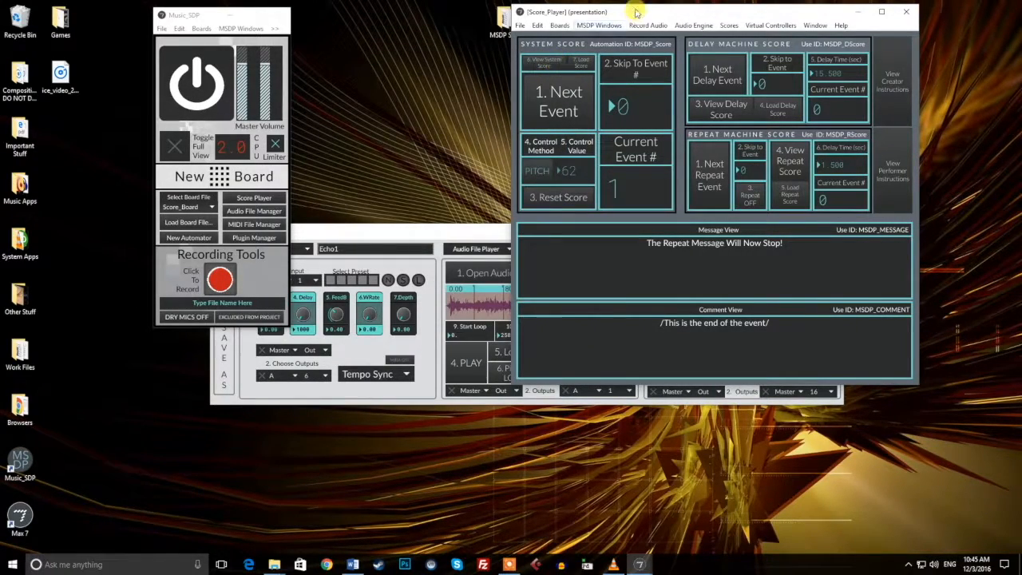
{"action": "left_click", "coordinate": [171, 150]}
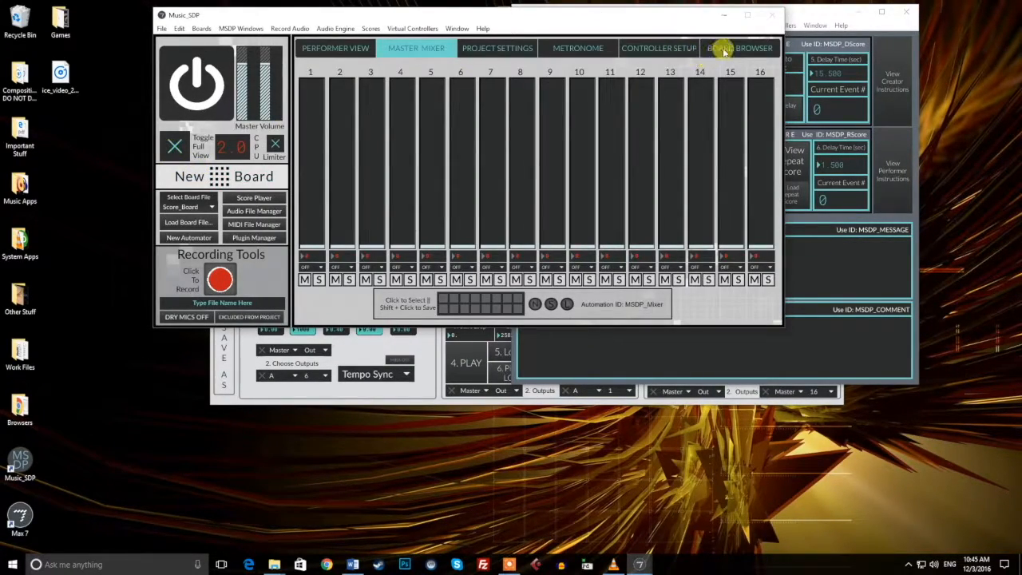
{"action": "left_click", "coordinate": [348, 49]}
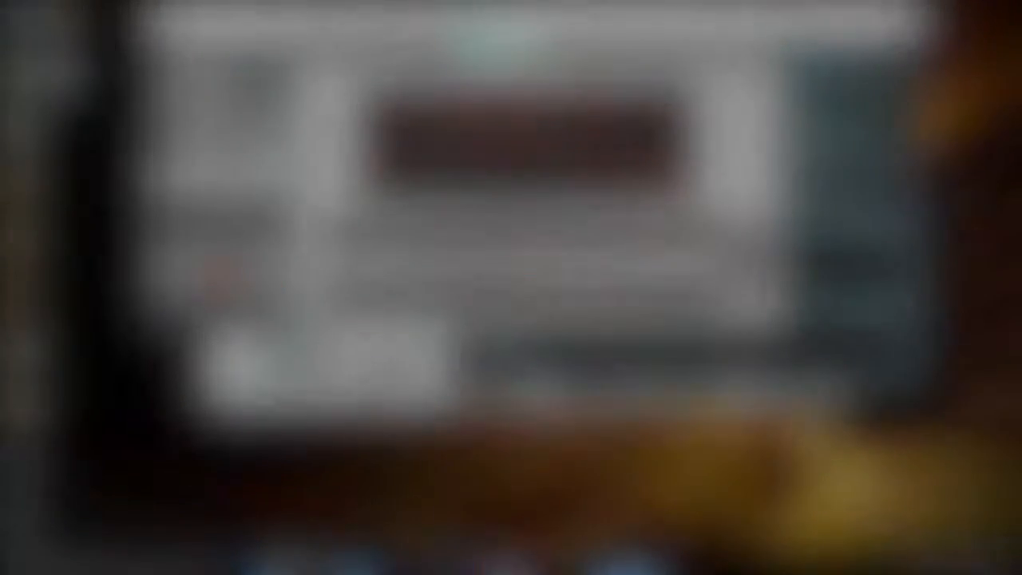